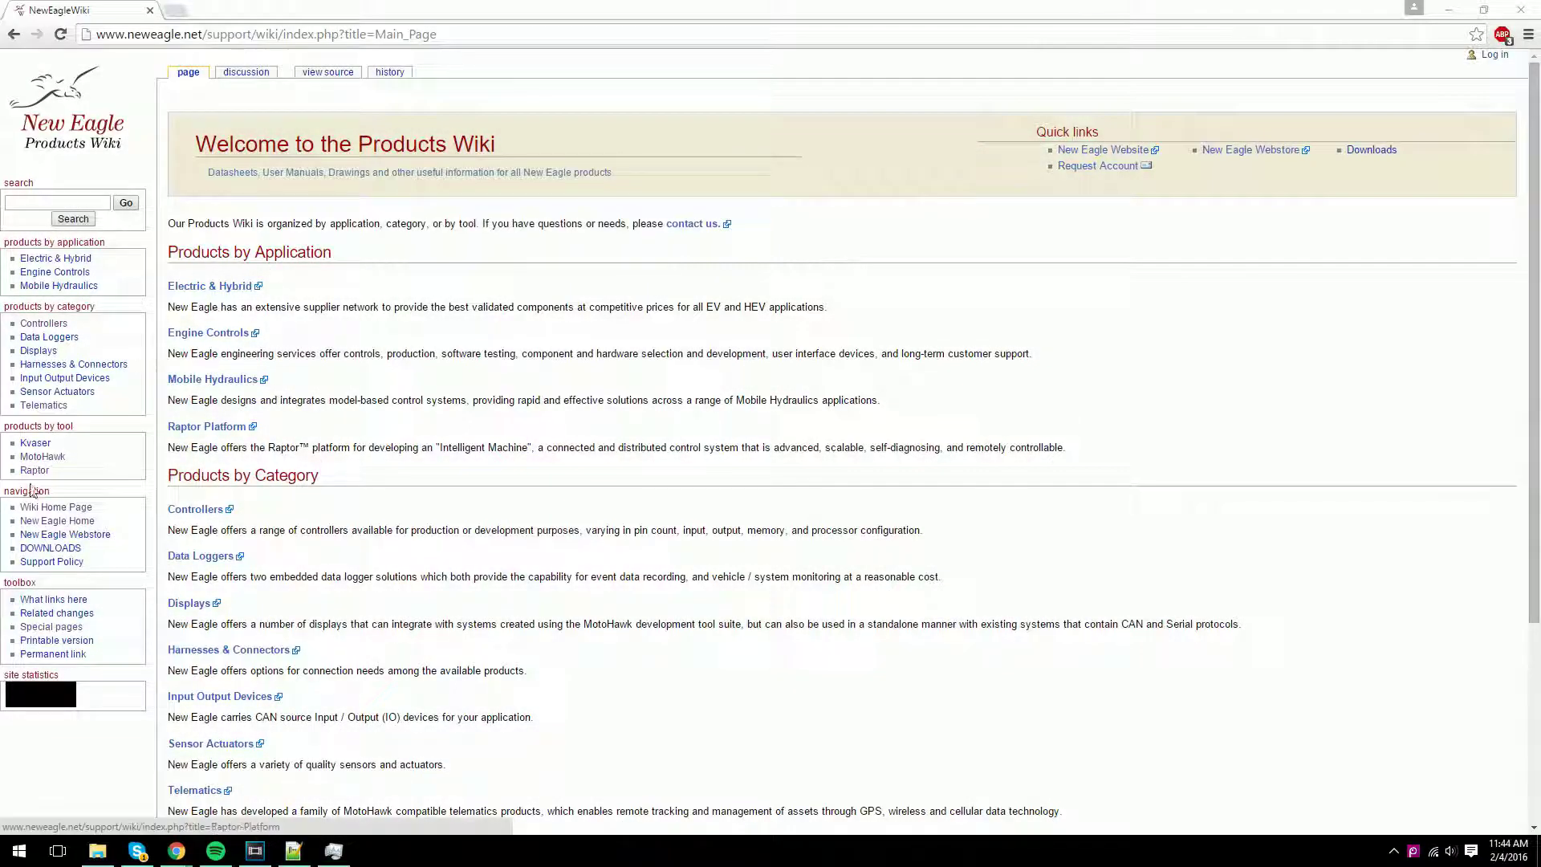
# Go from the Raptor platform page to Raptor-Dev's Getting Started guide and scroll to its Installation section
pyautogui.click(34, 471)
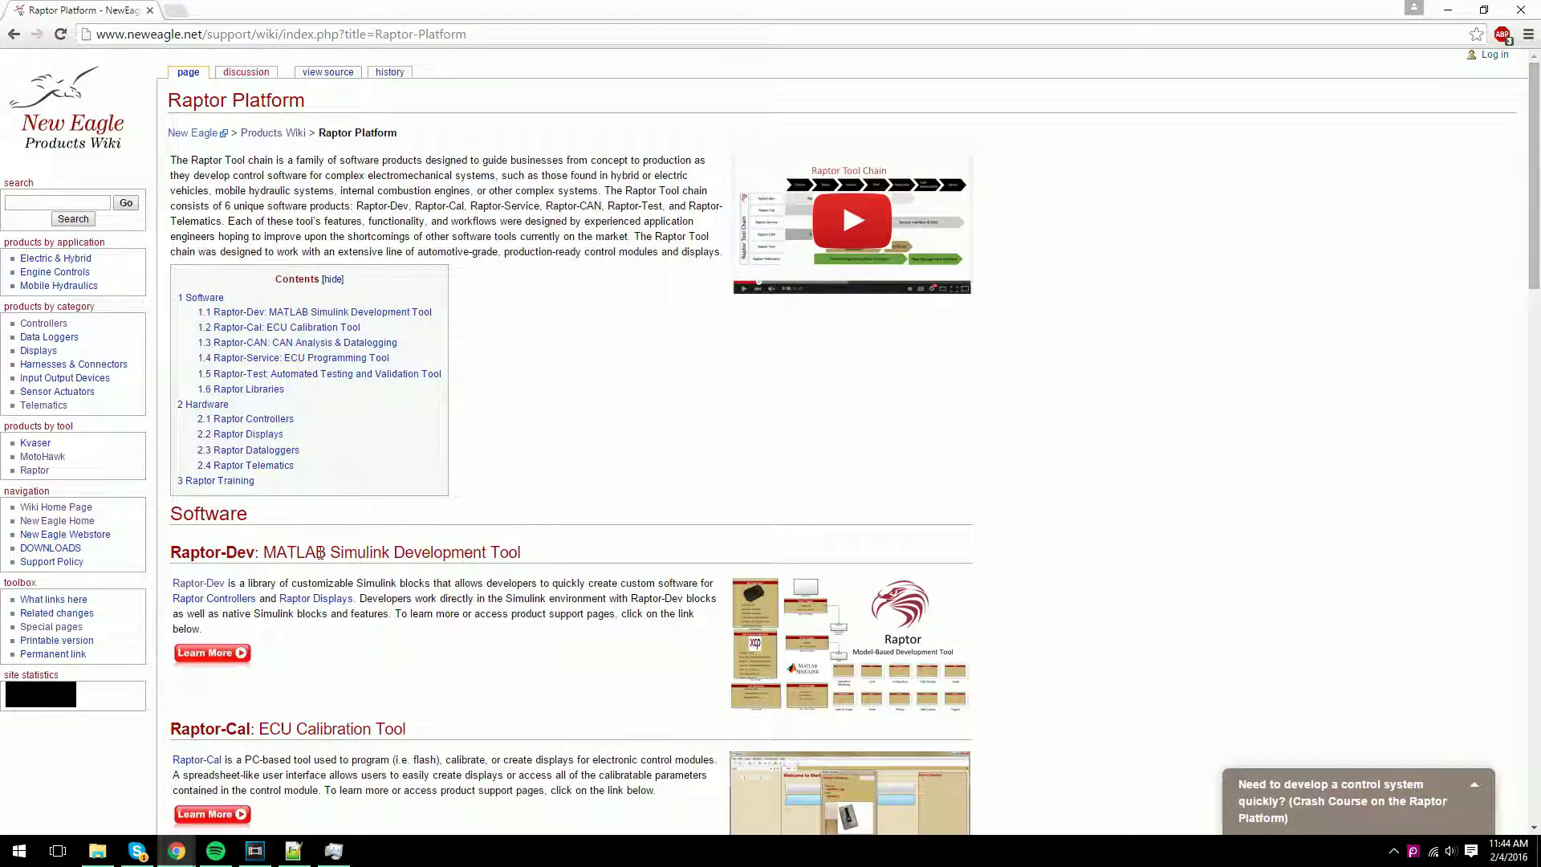
pyautogui.click(238, 656)
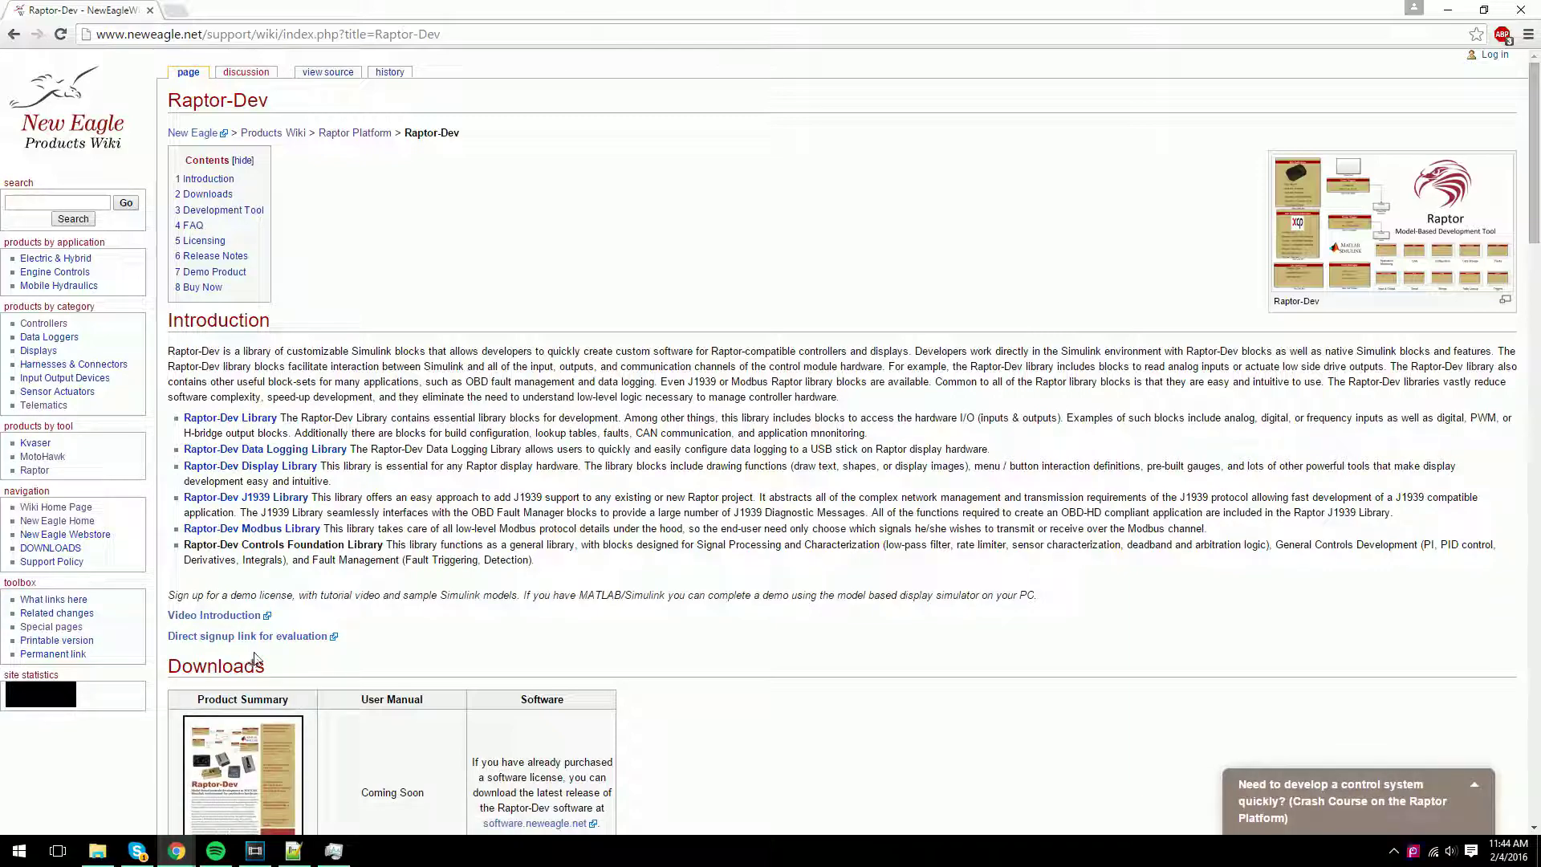
pyautogui.scroll(-7, 340, 647)
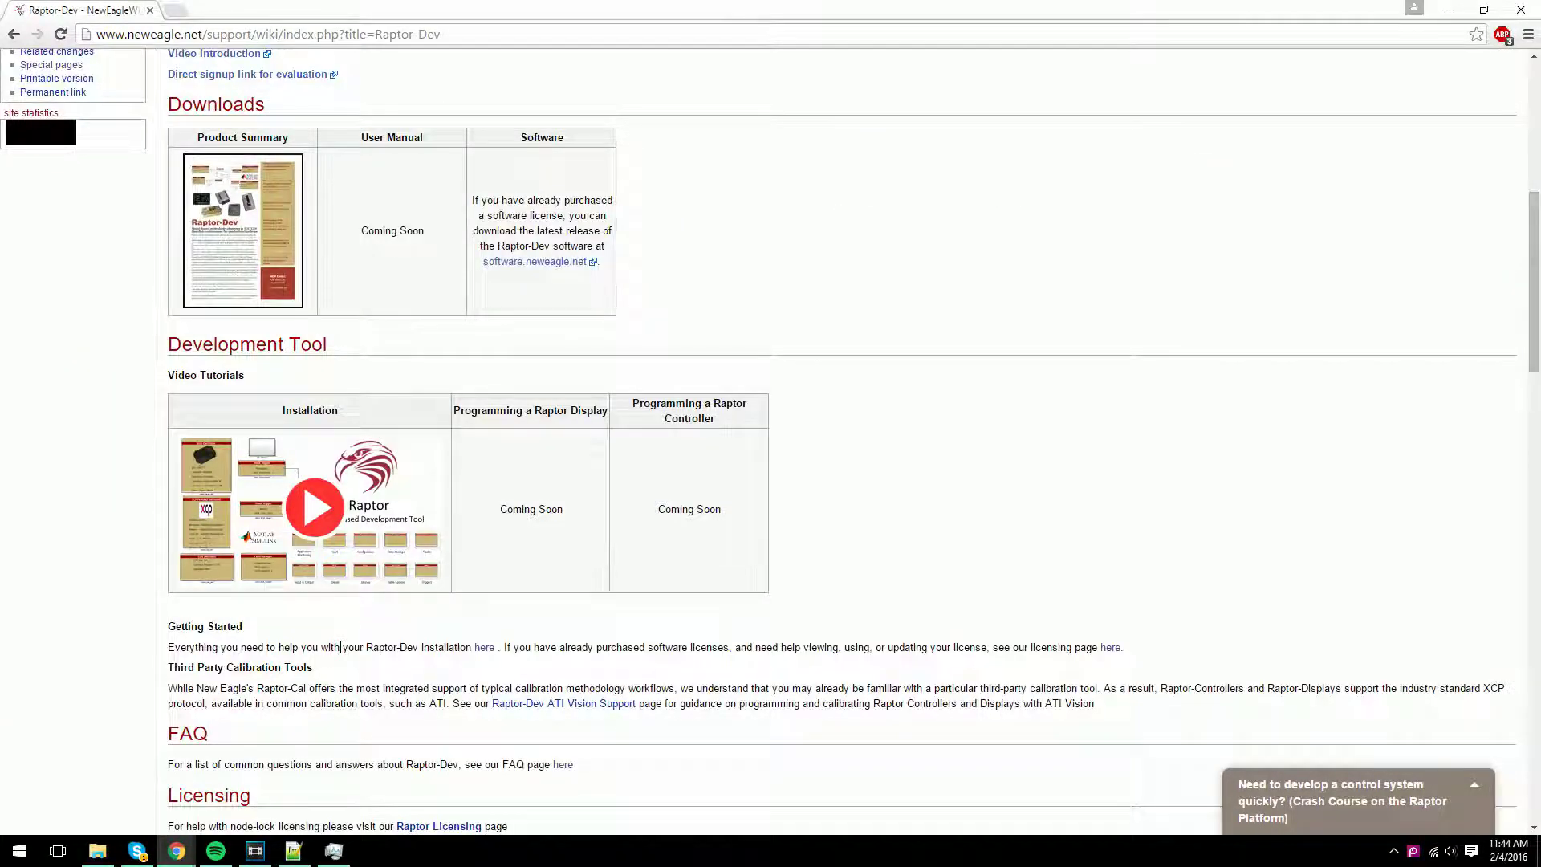
pyautogui.click(483, 647)
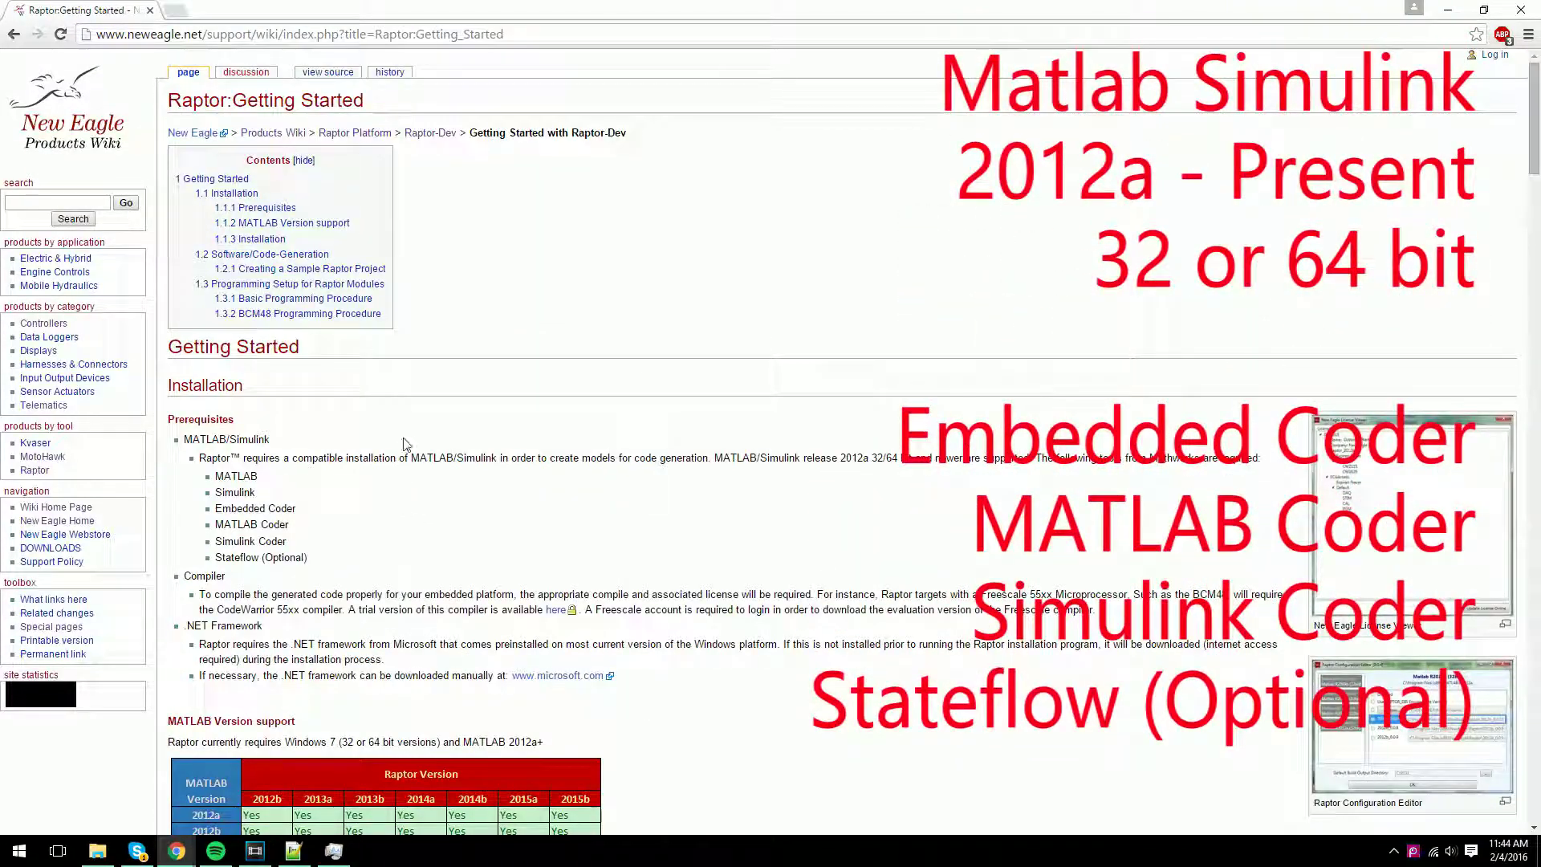
pyautogui.scroll(-2, 405, 440)
pyautogui.scroll(-3, 405, 440)
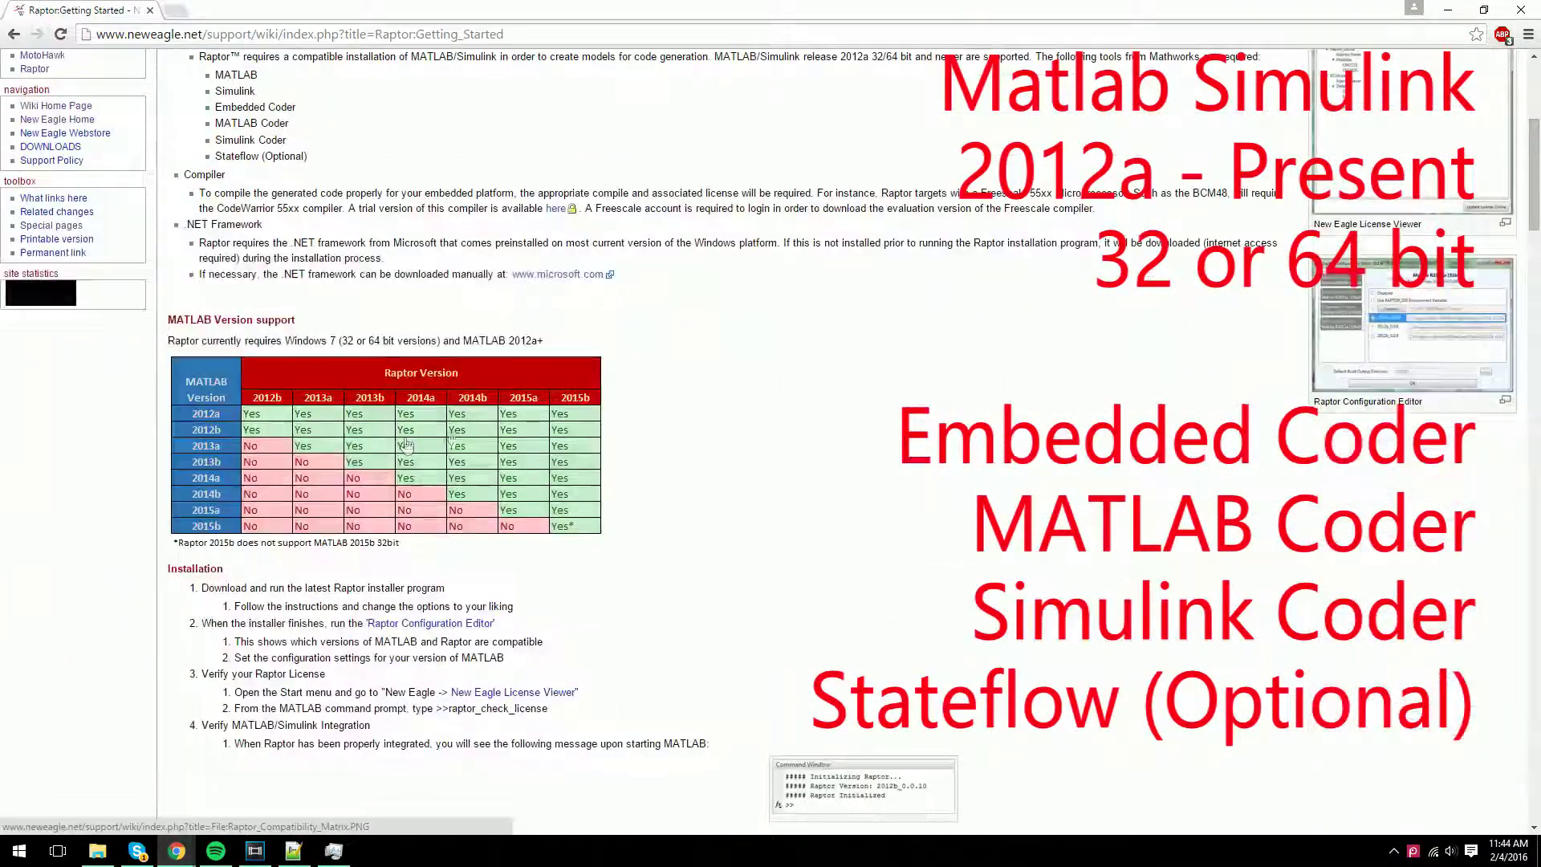
pyautogui.scroll(-1, 674, 437)
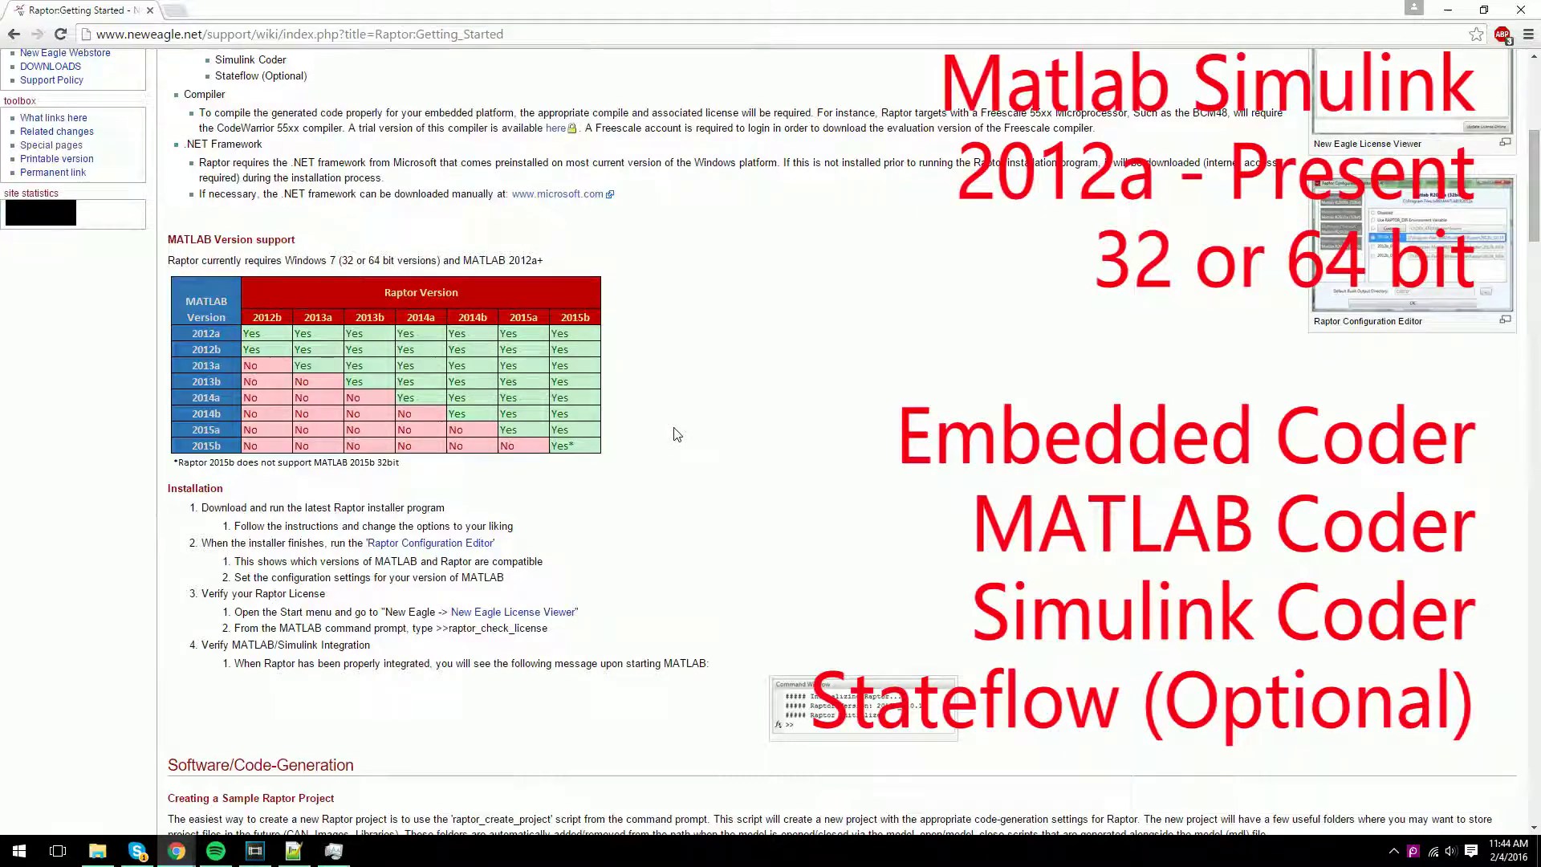
pyautogui.scroll(2, 674, 434)
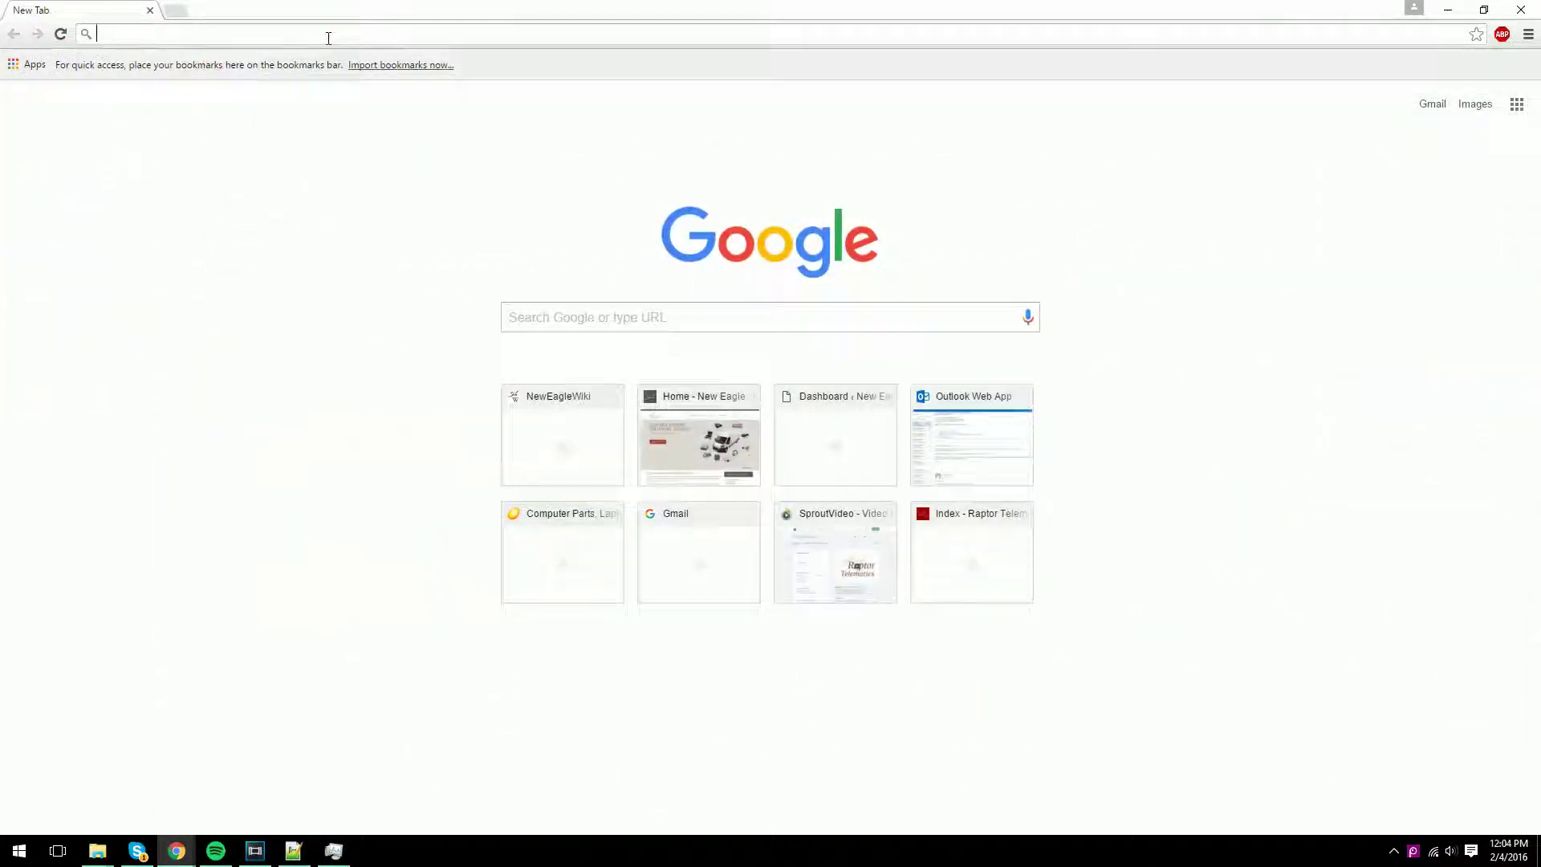
# Load software.neweagle.net and keep Raptor-Dev as the selected project
pyautogui.write('sof')
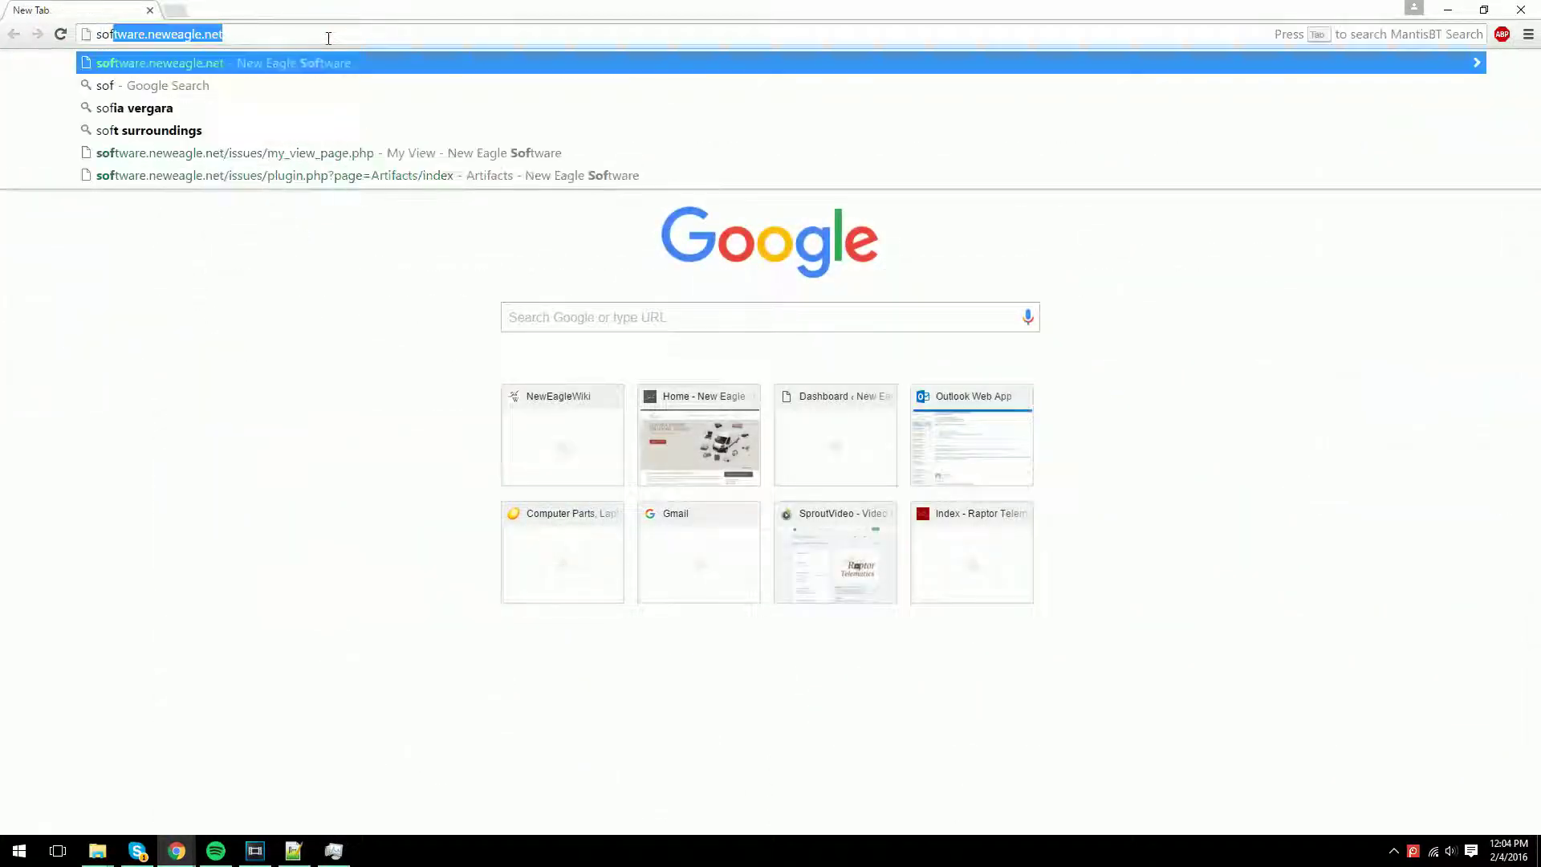
pyautogui.write('tware.')
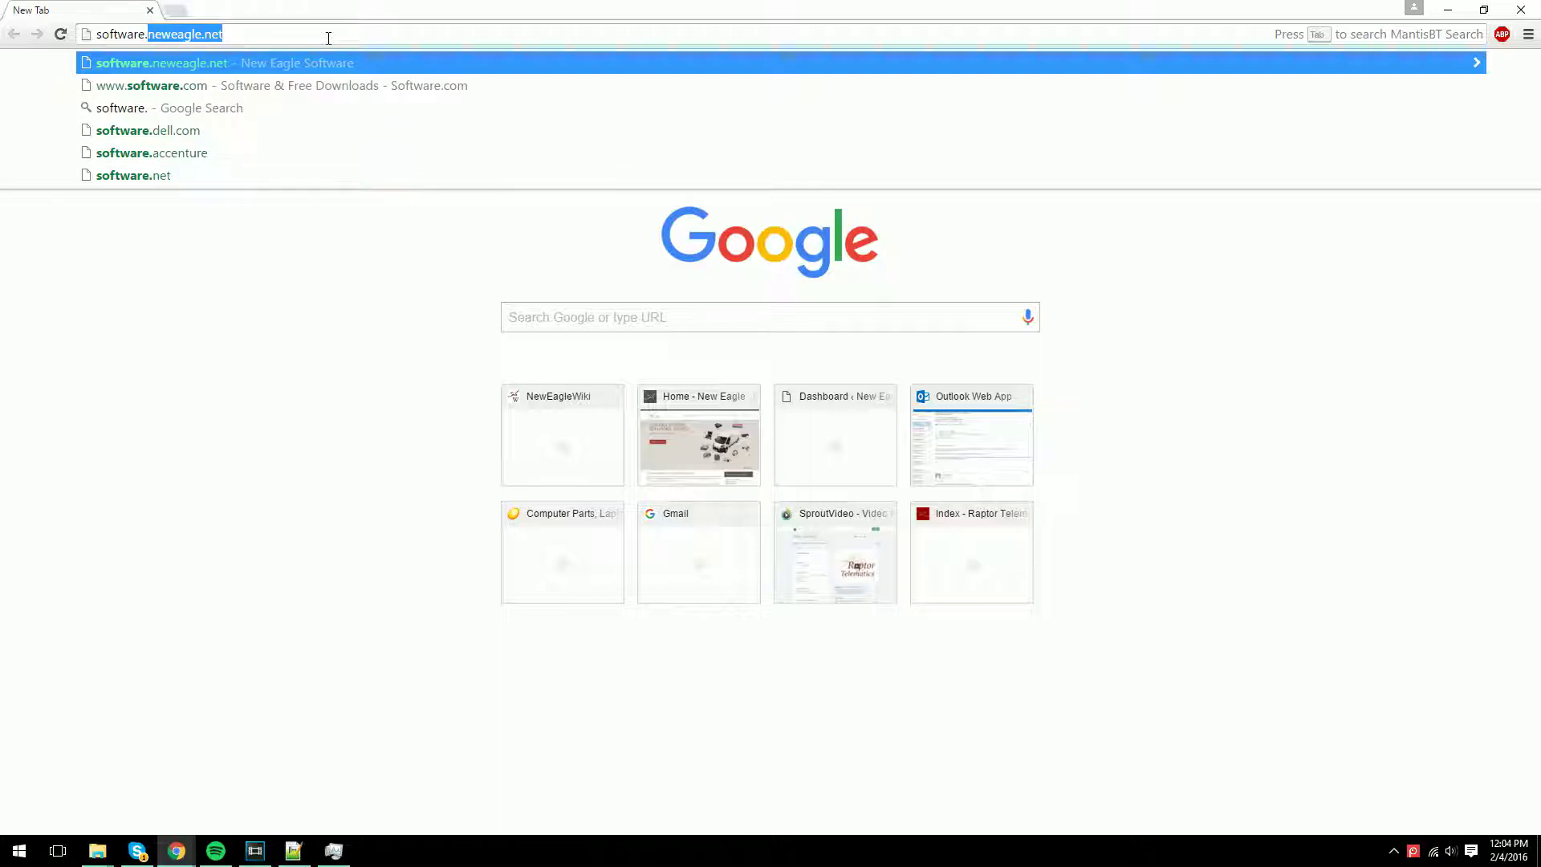
pyautogui.write('neweagle.net')
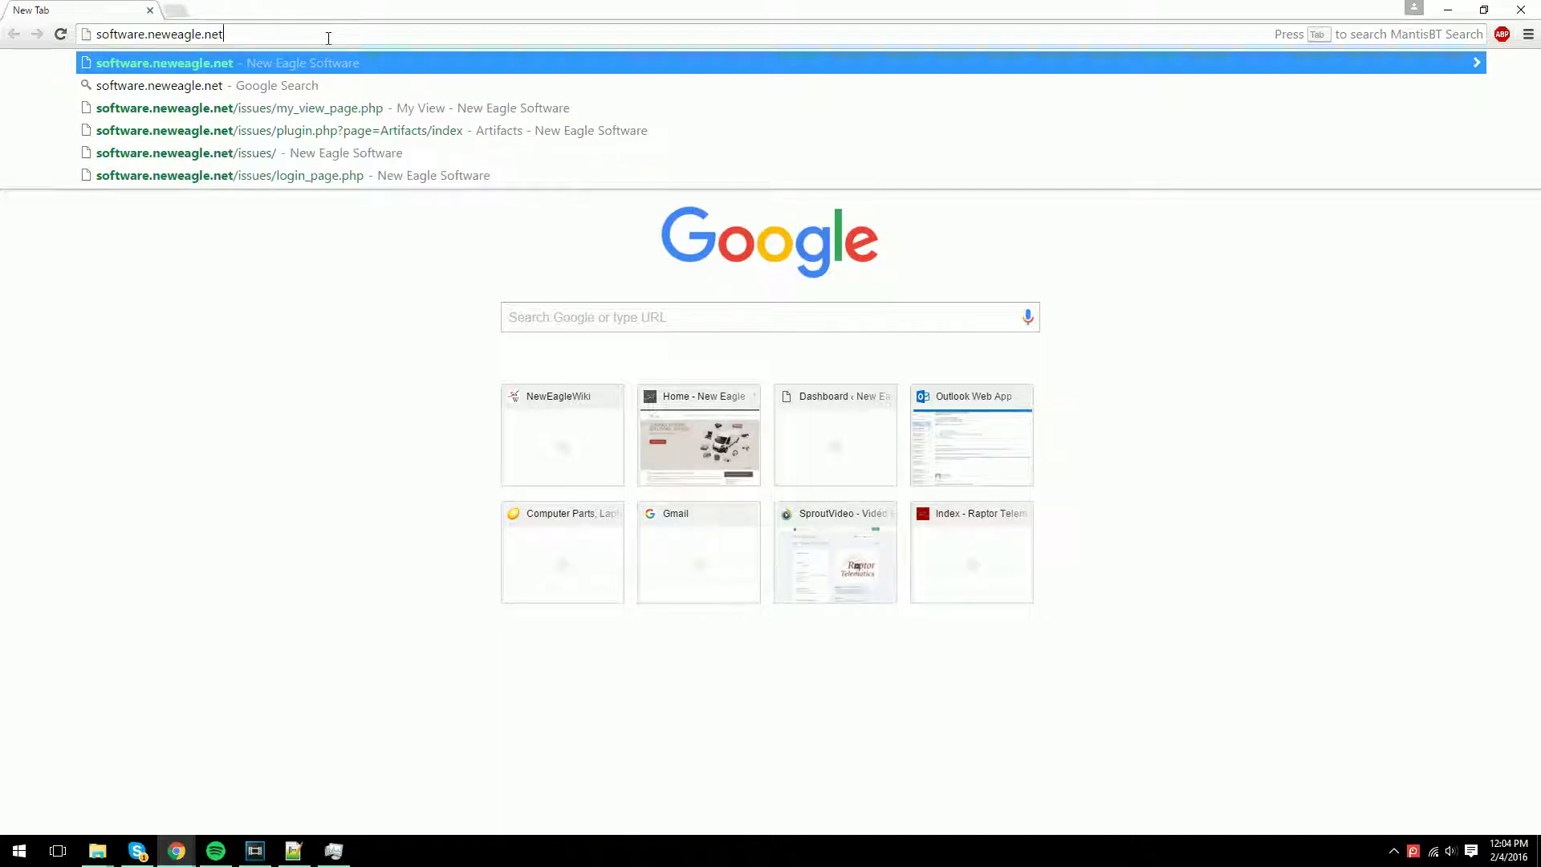
pyautogui.press('Return')
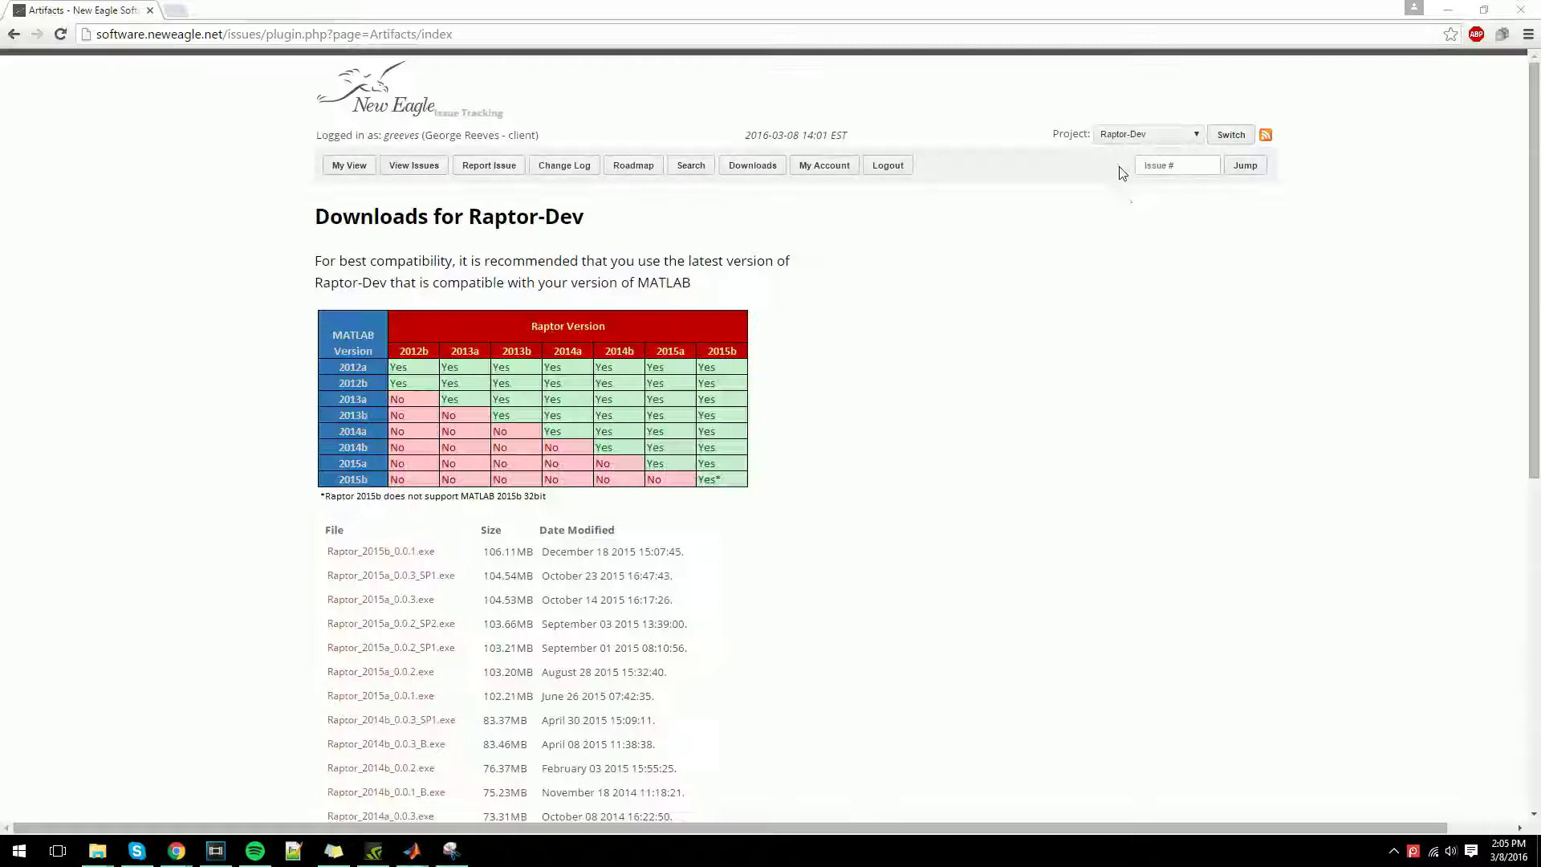
pyautogui.click(1120, 134)
pyautogui.click(1126, 208)
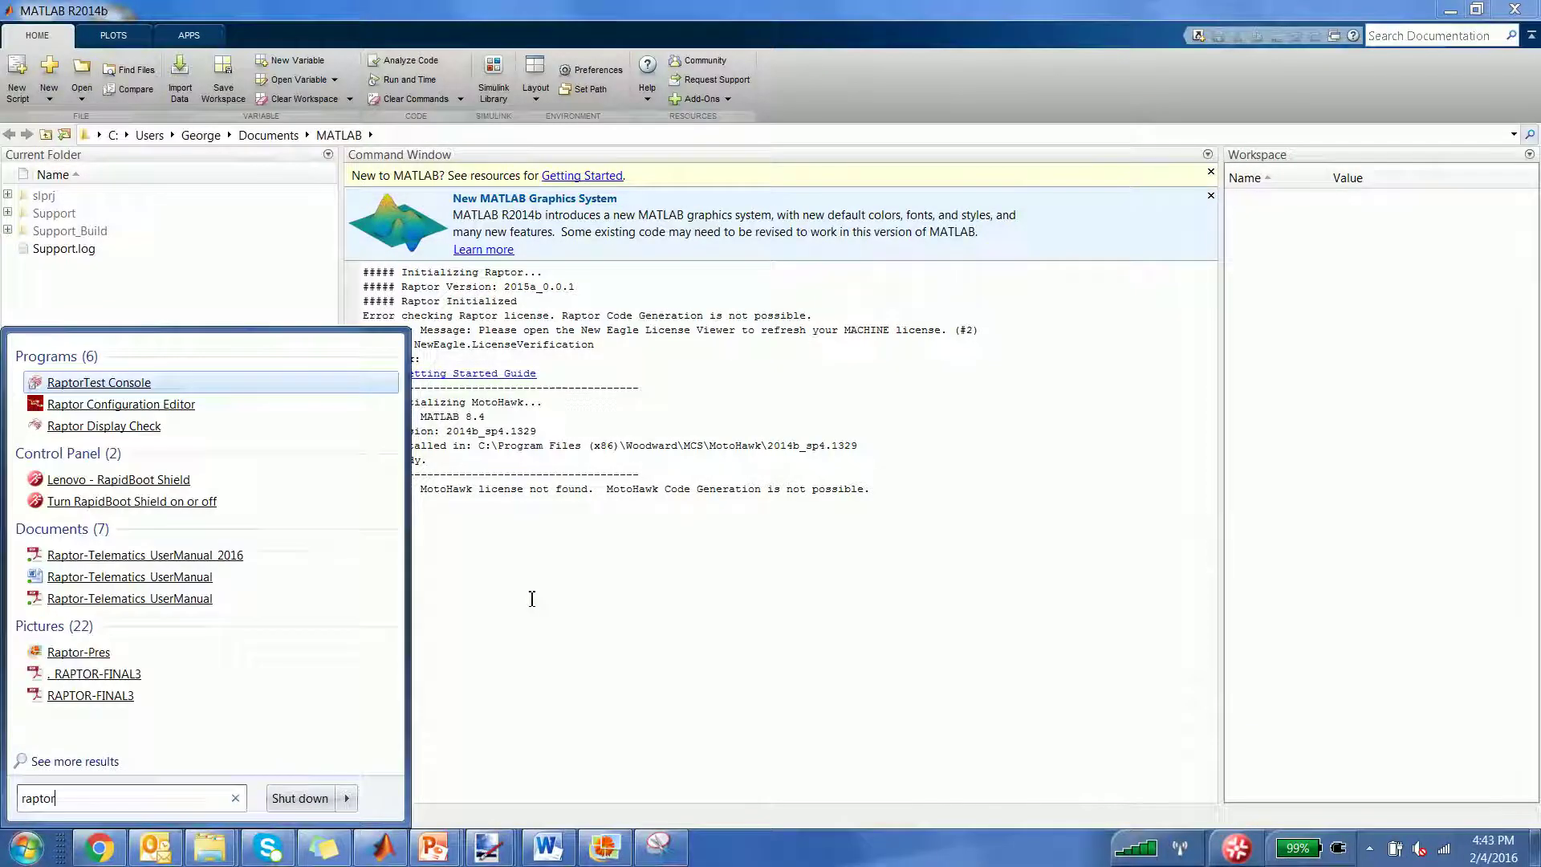
# In Raptor Configuration Editor, assign Raptor 2015a_0.0.1 to MATLAB R2014b (64bit)
pyautogui.press('Down')
pyautogui.press('Return')
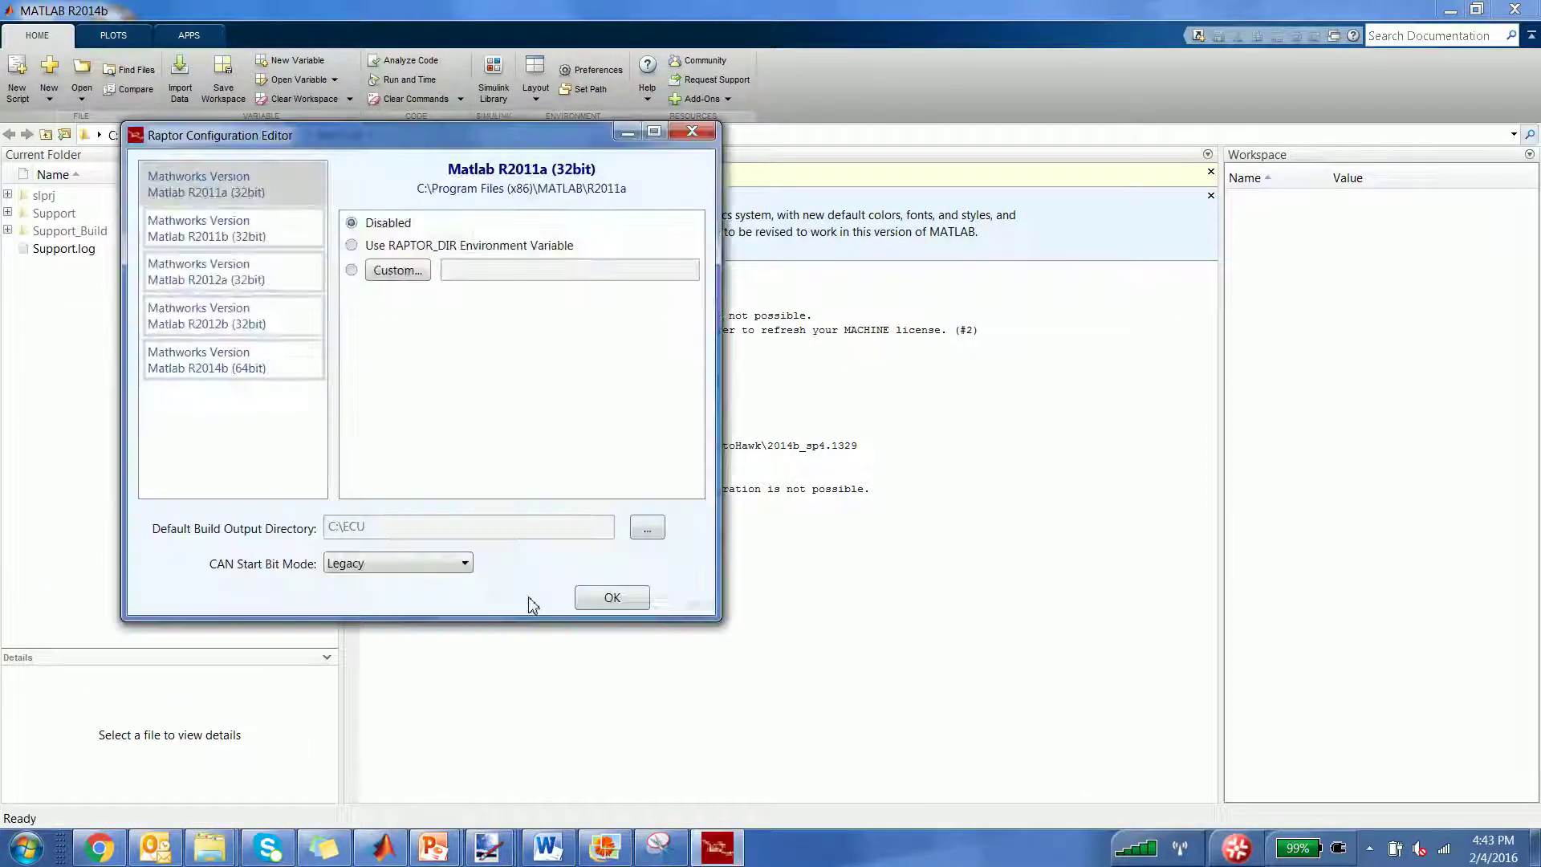
pyautogui.click(254, 374)
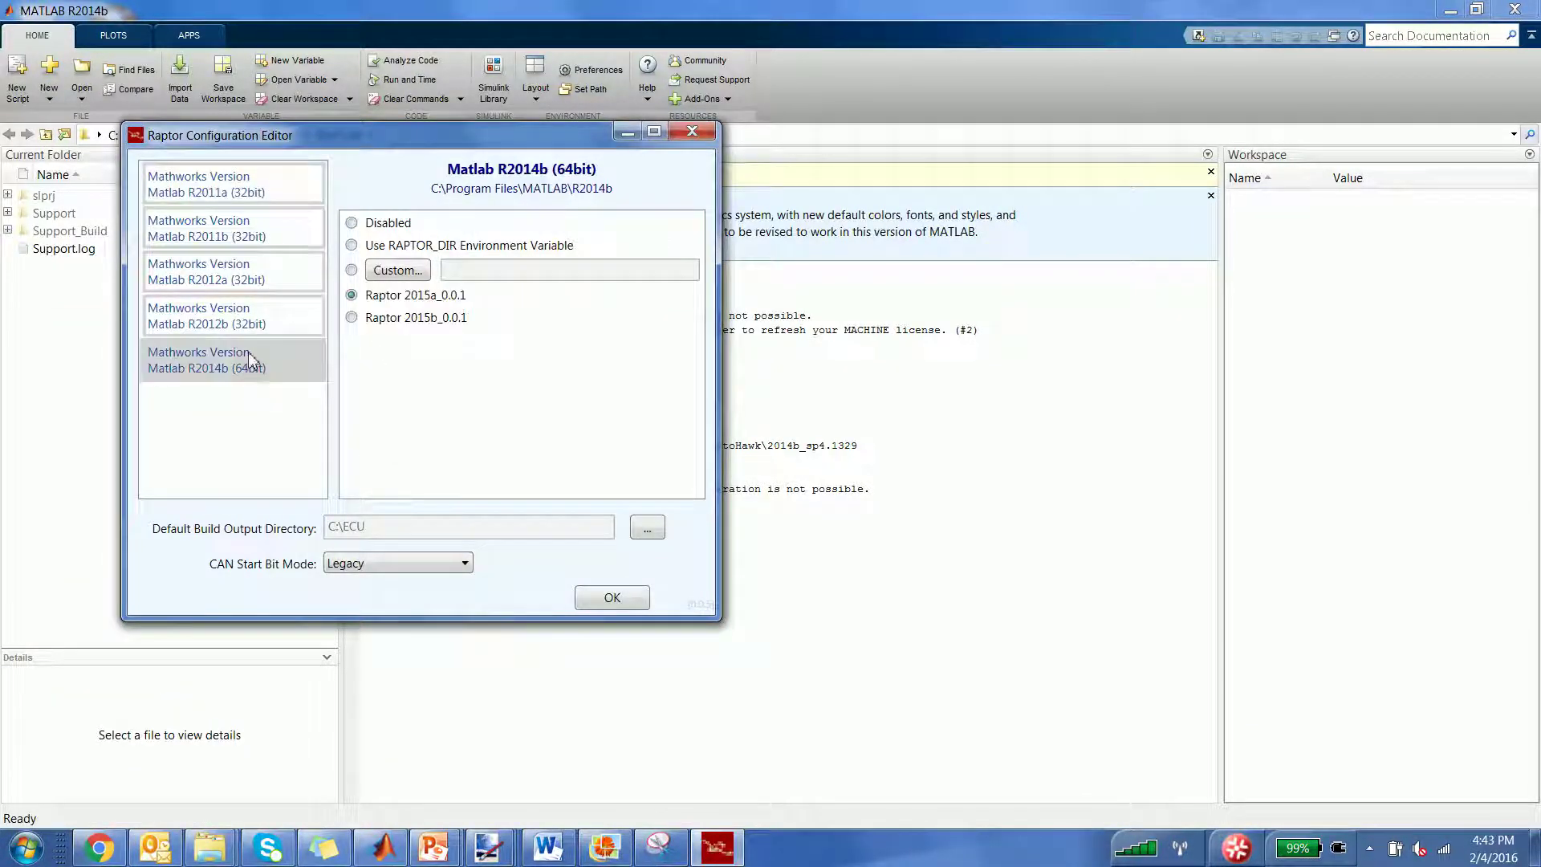
pyautogui.click(389, 298)
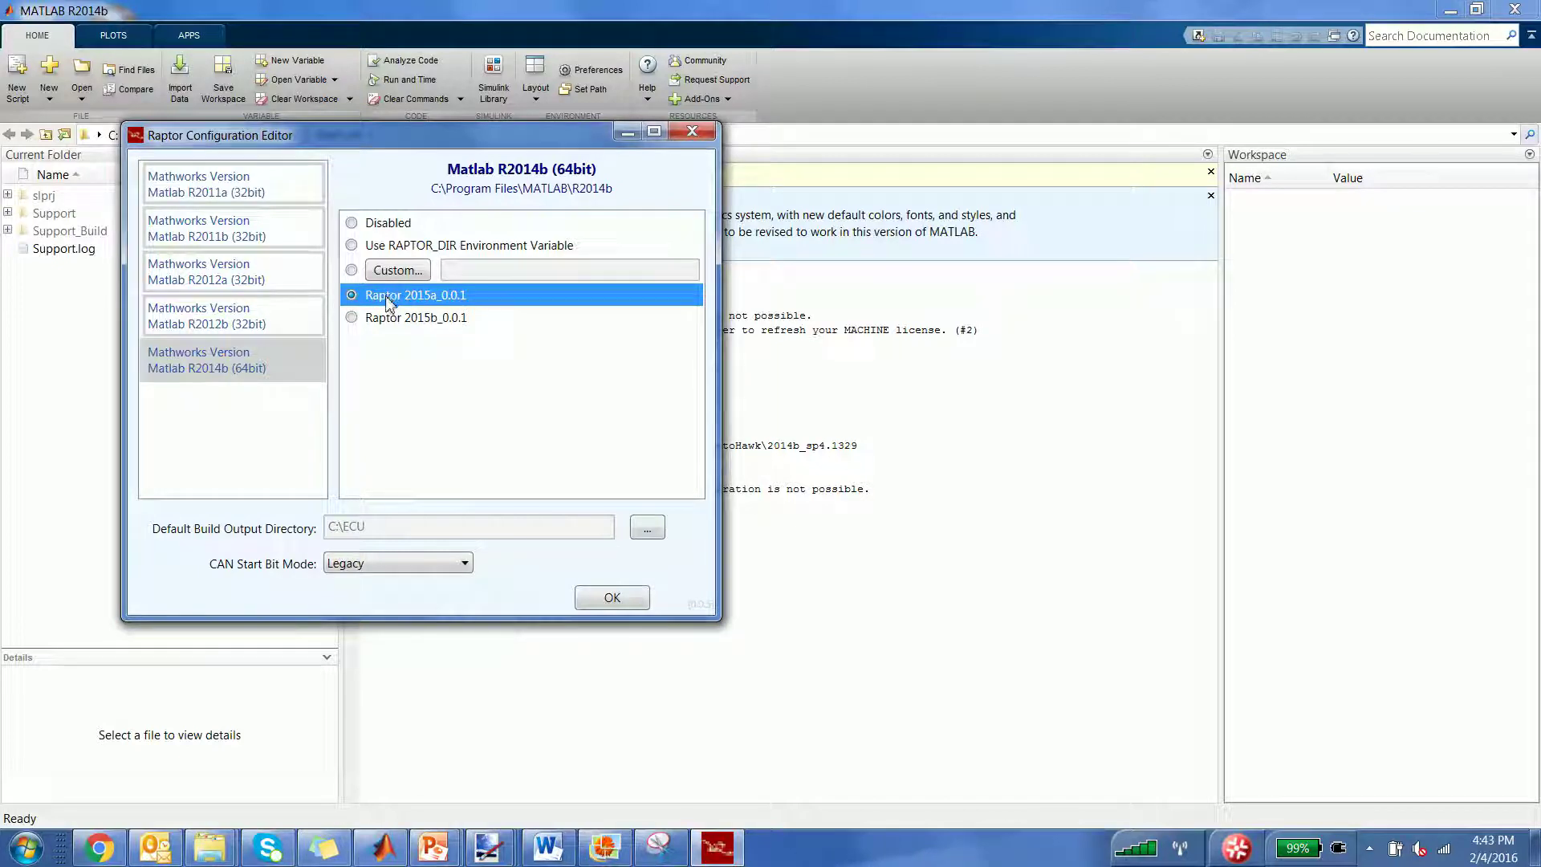
pyautogui.click(606, 600)
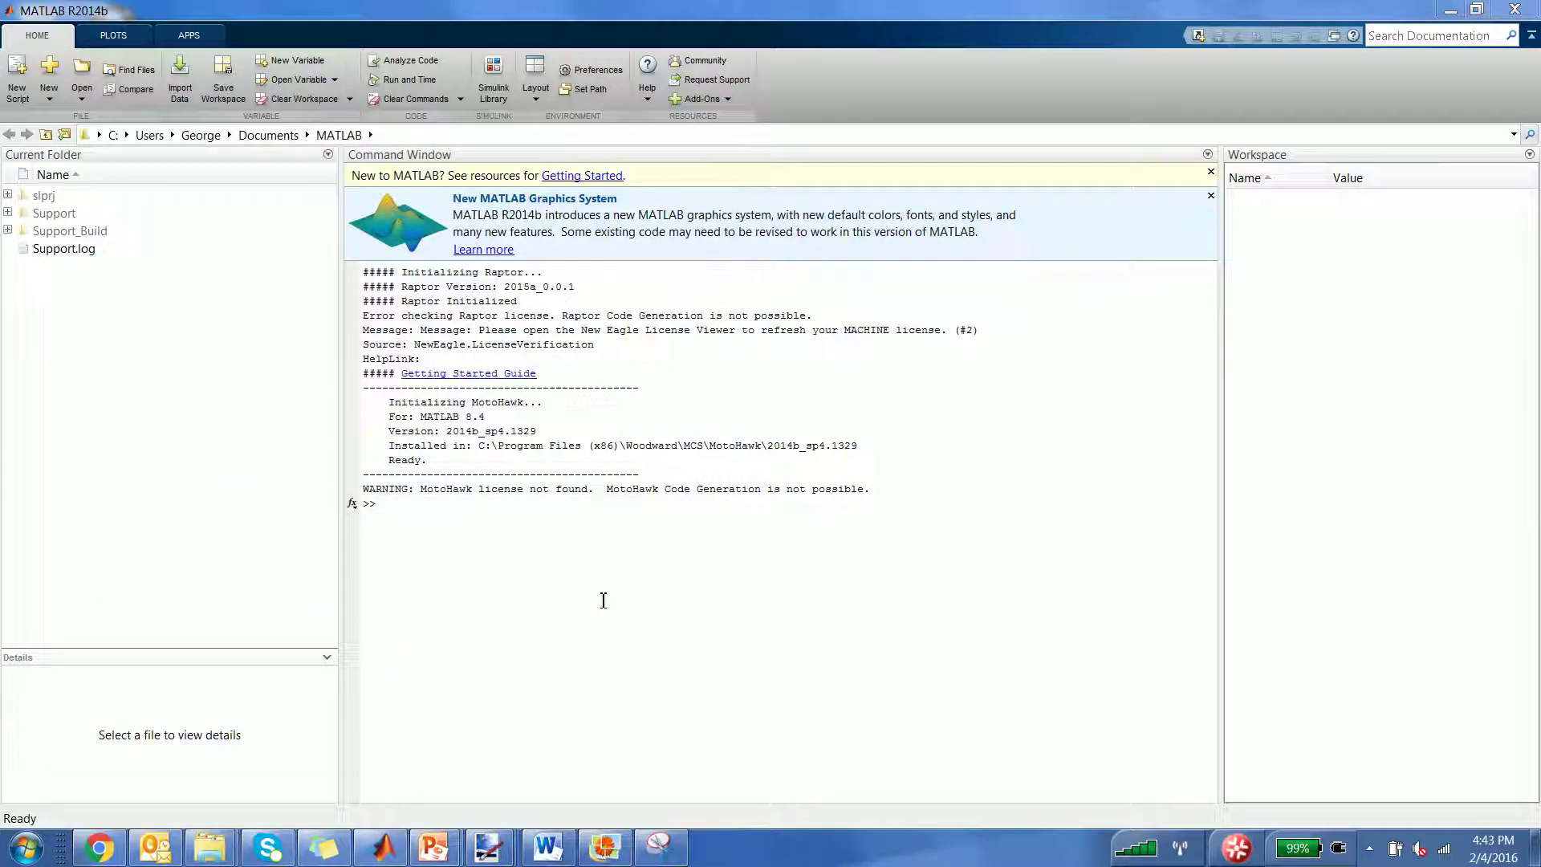
# Update the Raptor licenses online from the New Eagle License Viewer
pyautogui.press('super')
pyautogui.write('new ea')
pyautogui.press('Return')
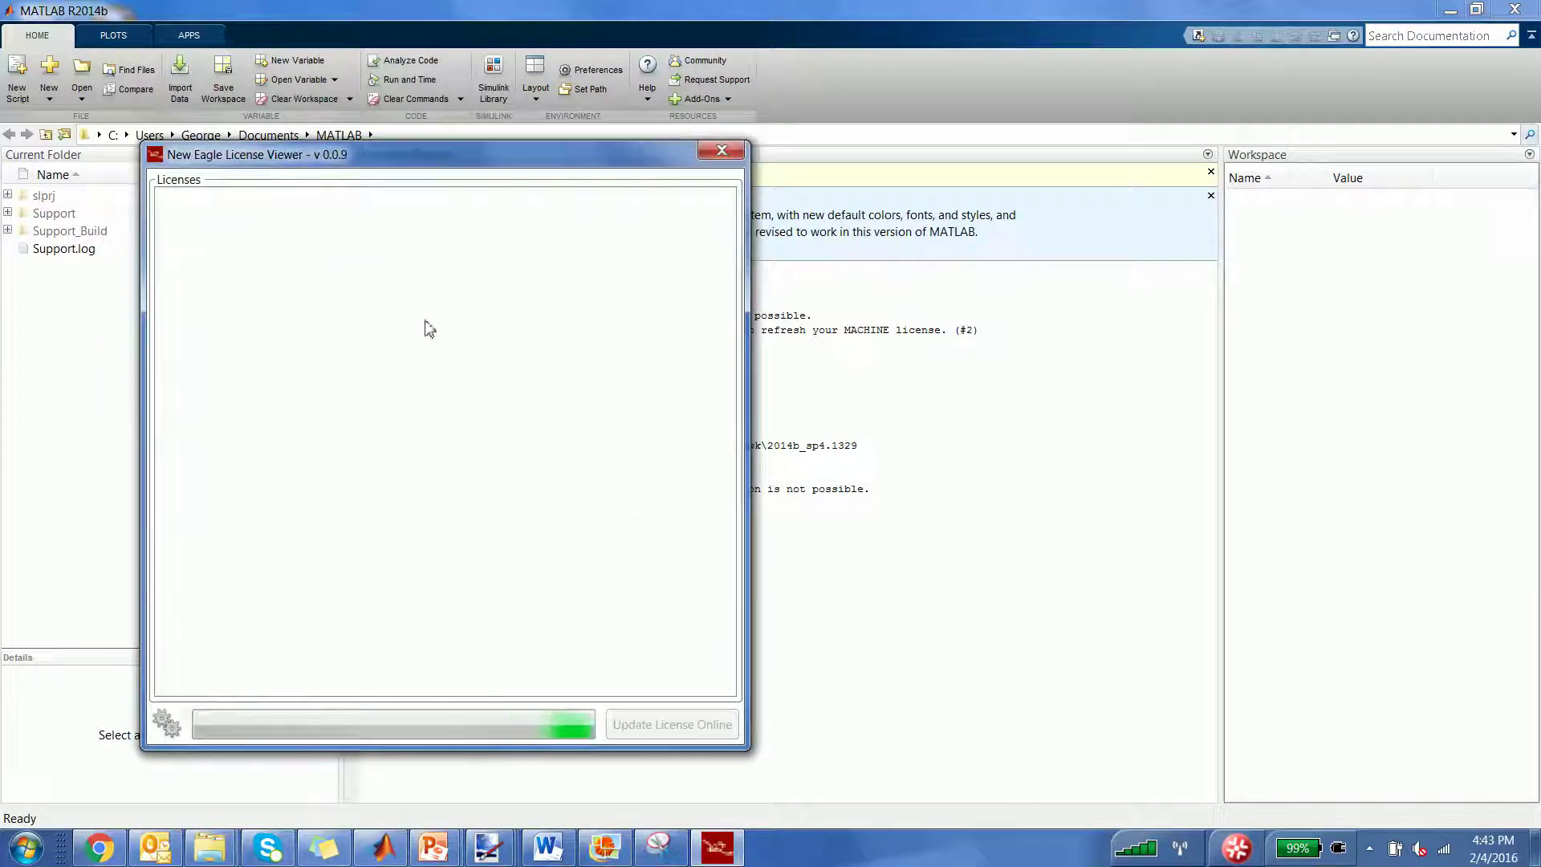
pyautogui.scroll(-3, 454, 325)
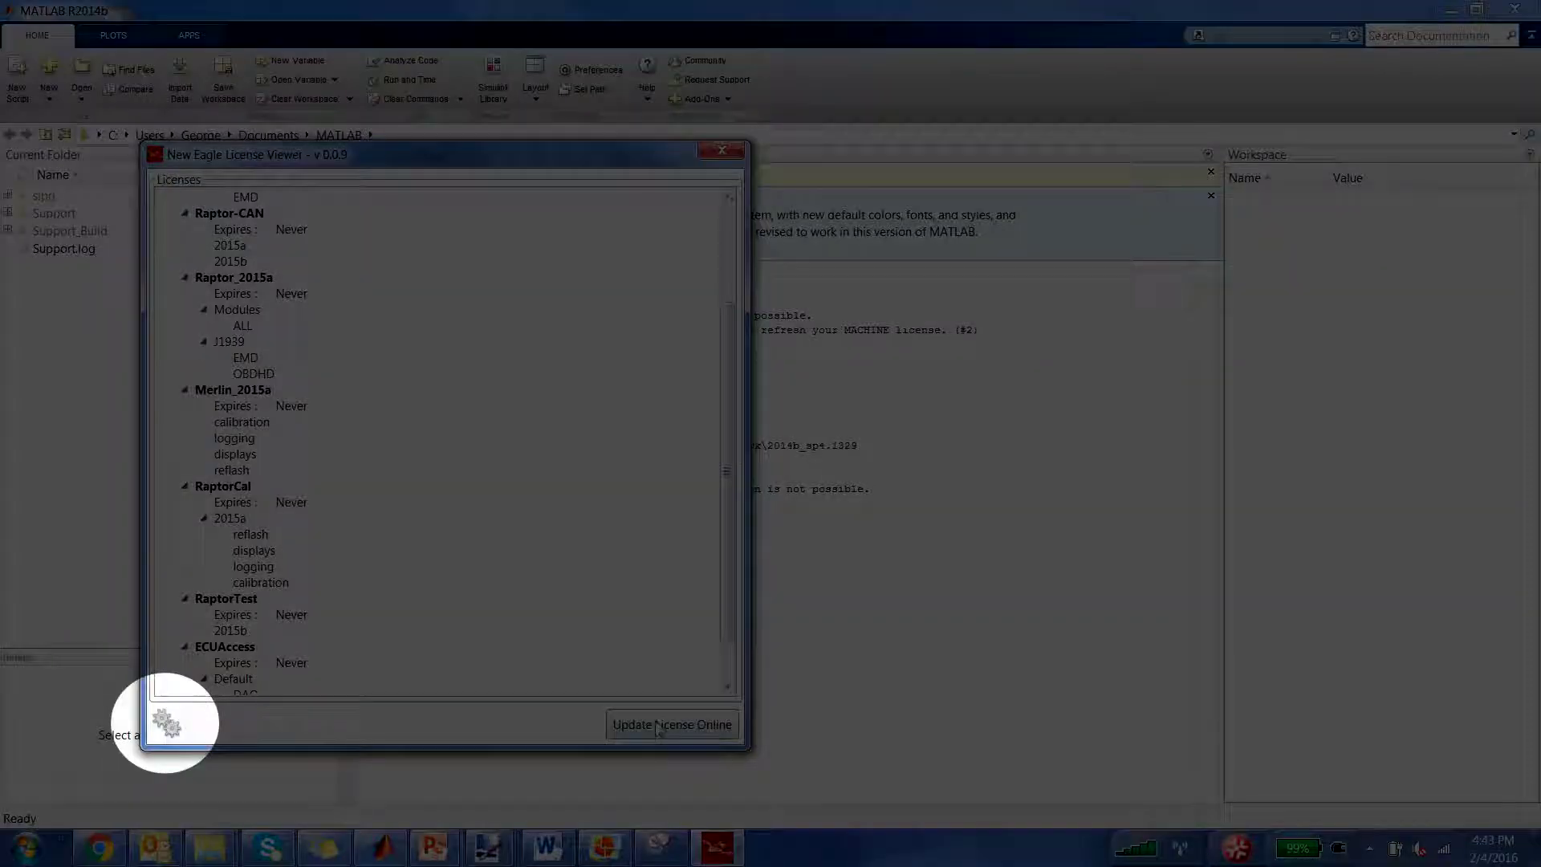
pyautogui.click(659, 725)
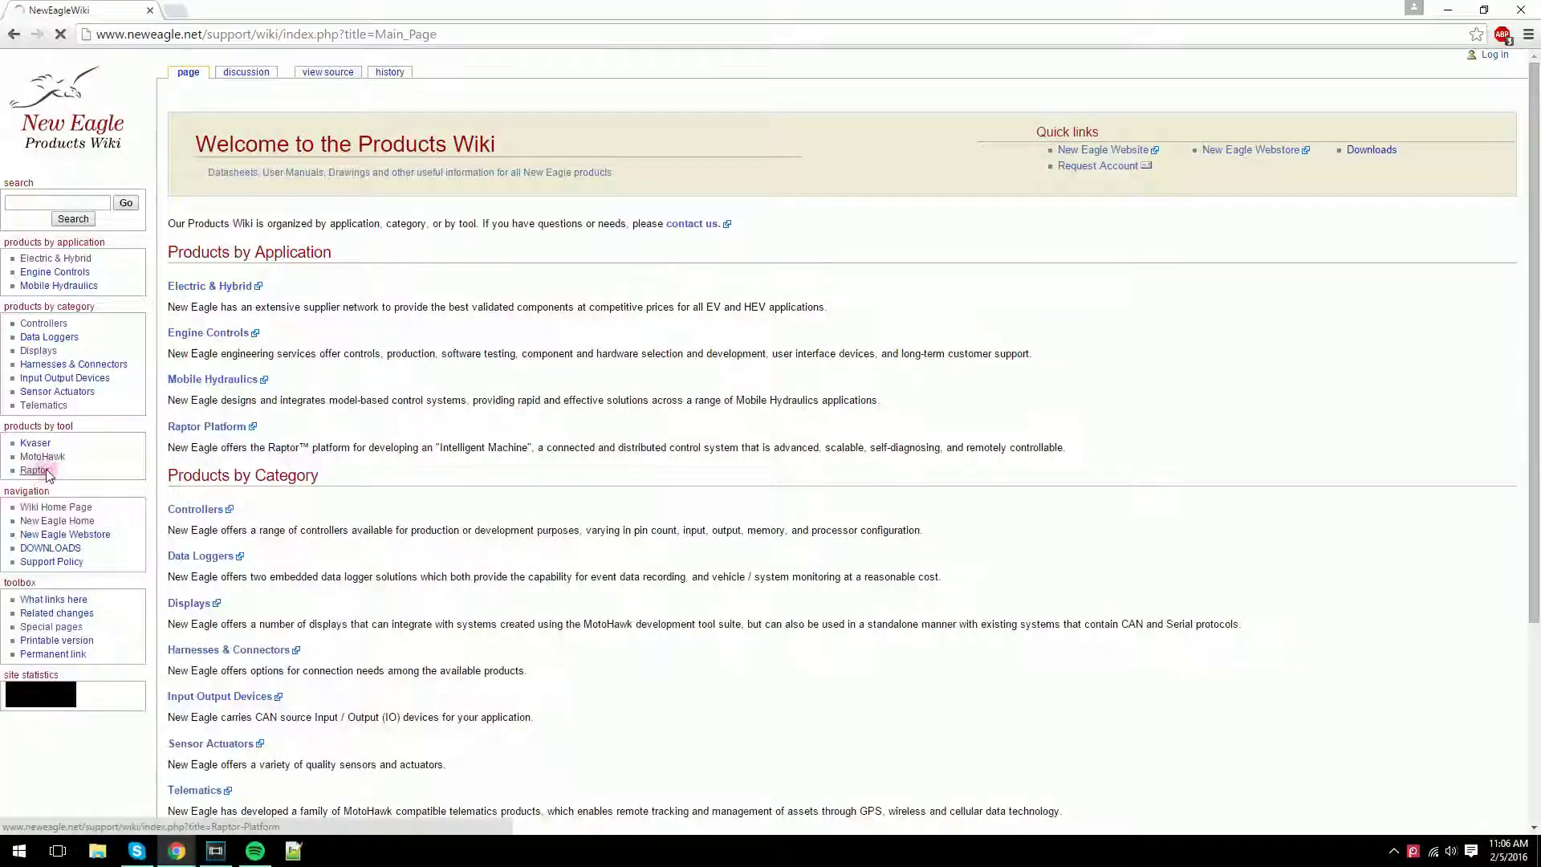
# Scroll through the Raptor Controllers comparison table, then open the Raptor Displays product page
pyautogui.click(46, 470)
pyautogui.scroll(-12, 292, 441)
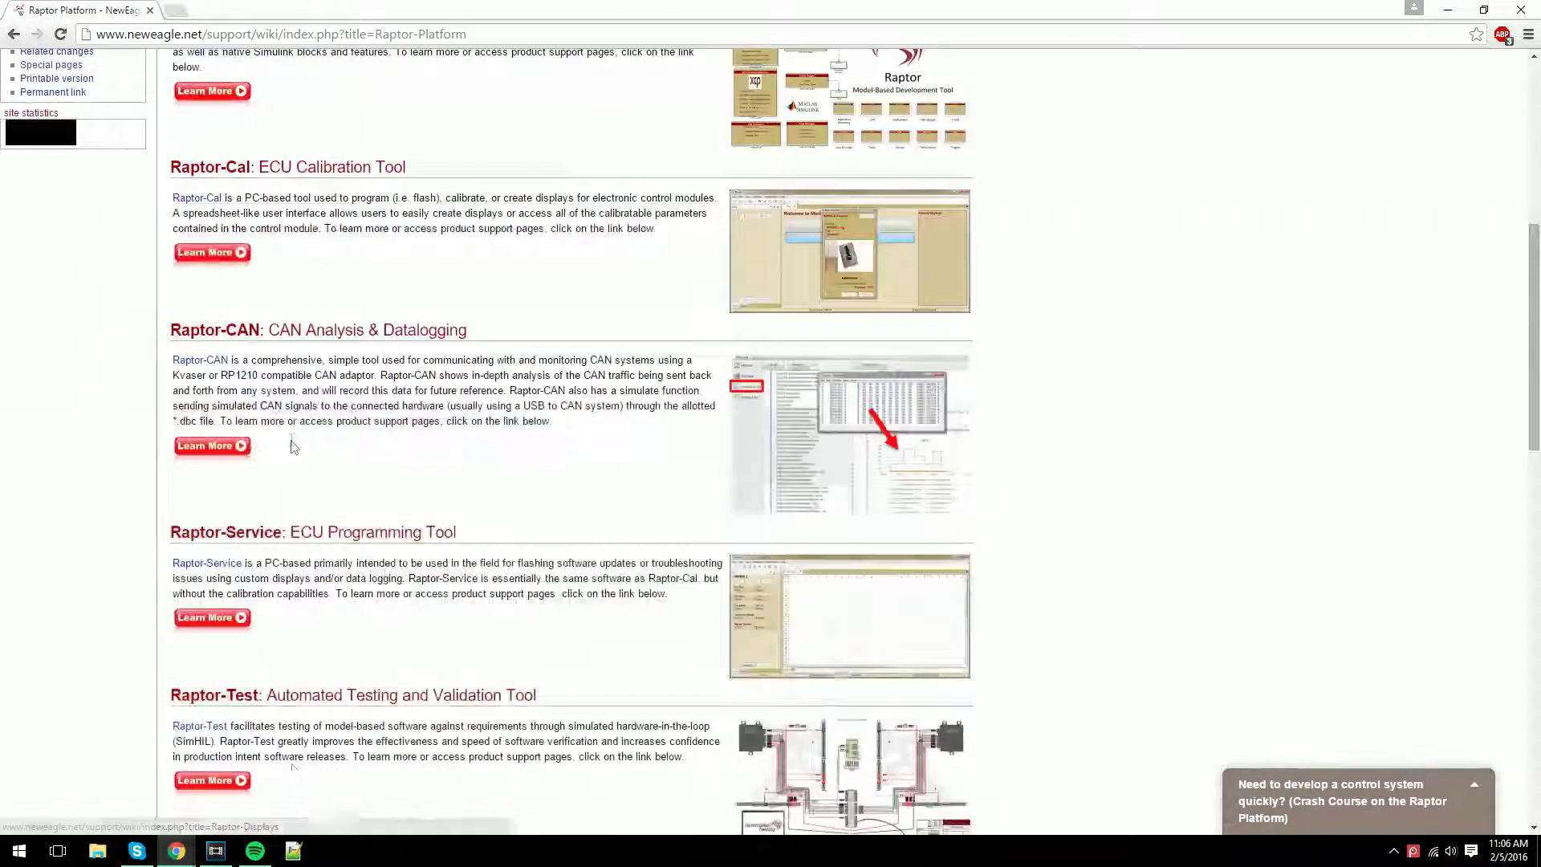
pyautogui.scroll(-6, 292, 450)
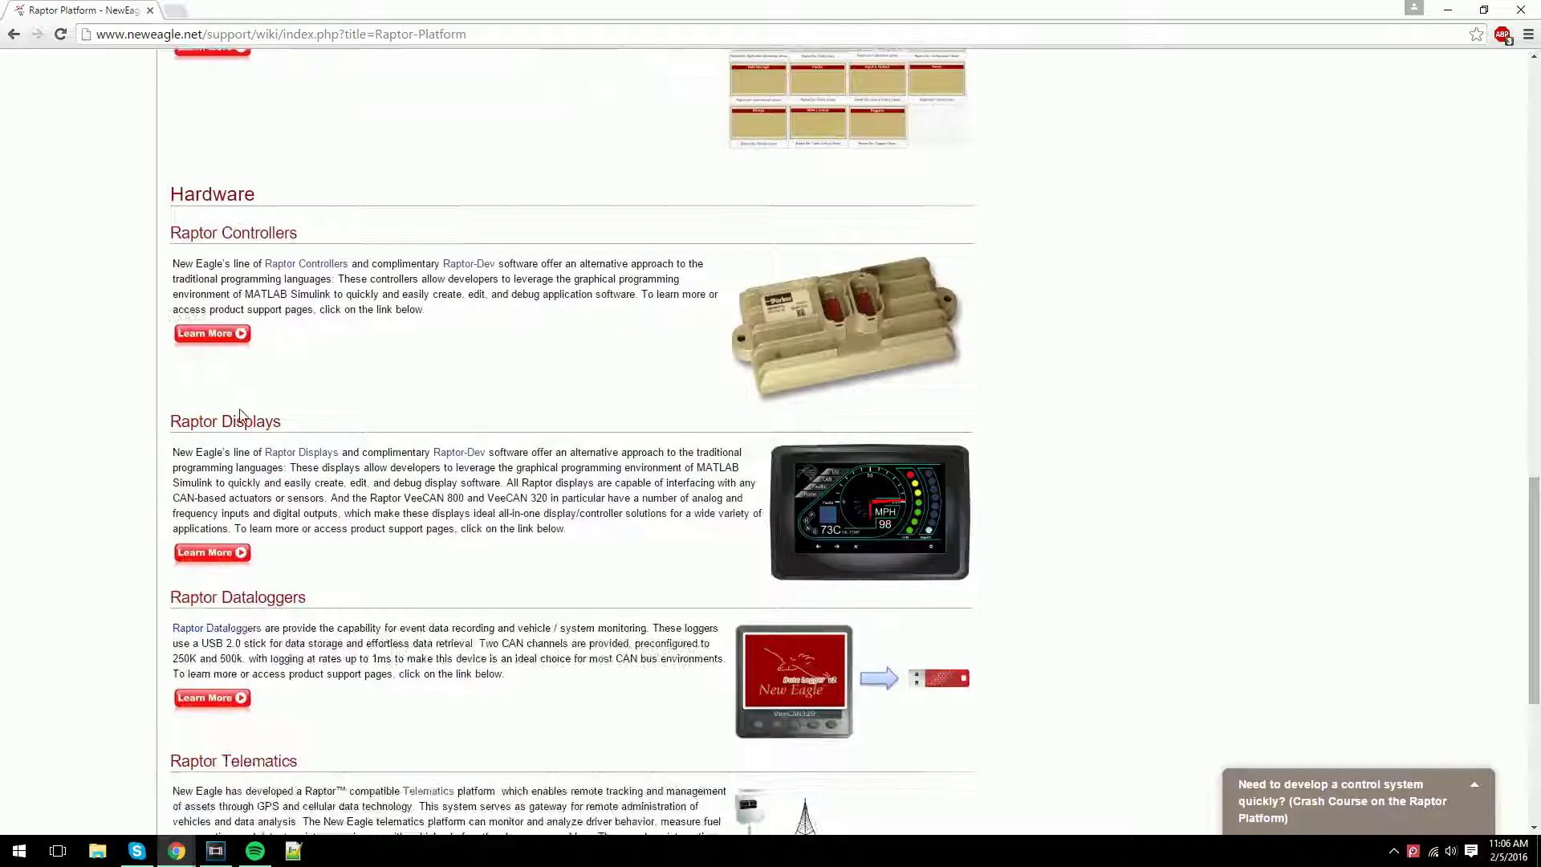
pyautogui.click(212, 333)
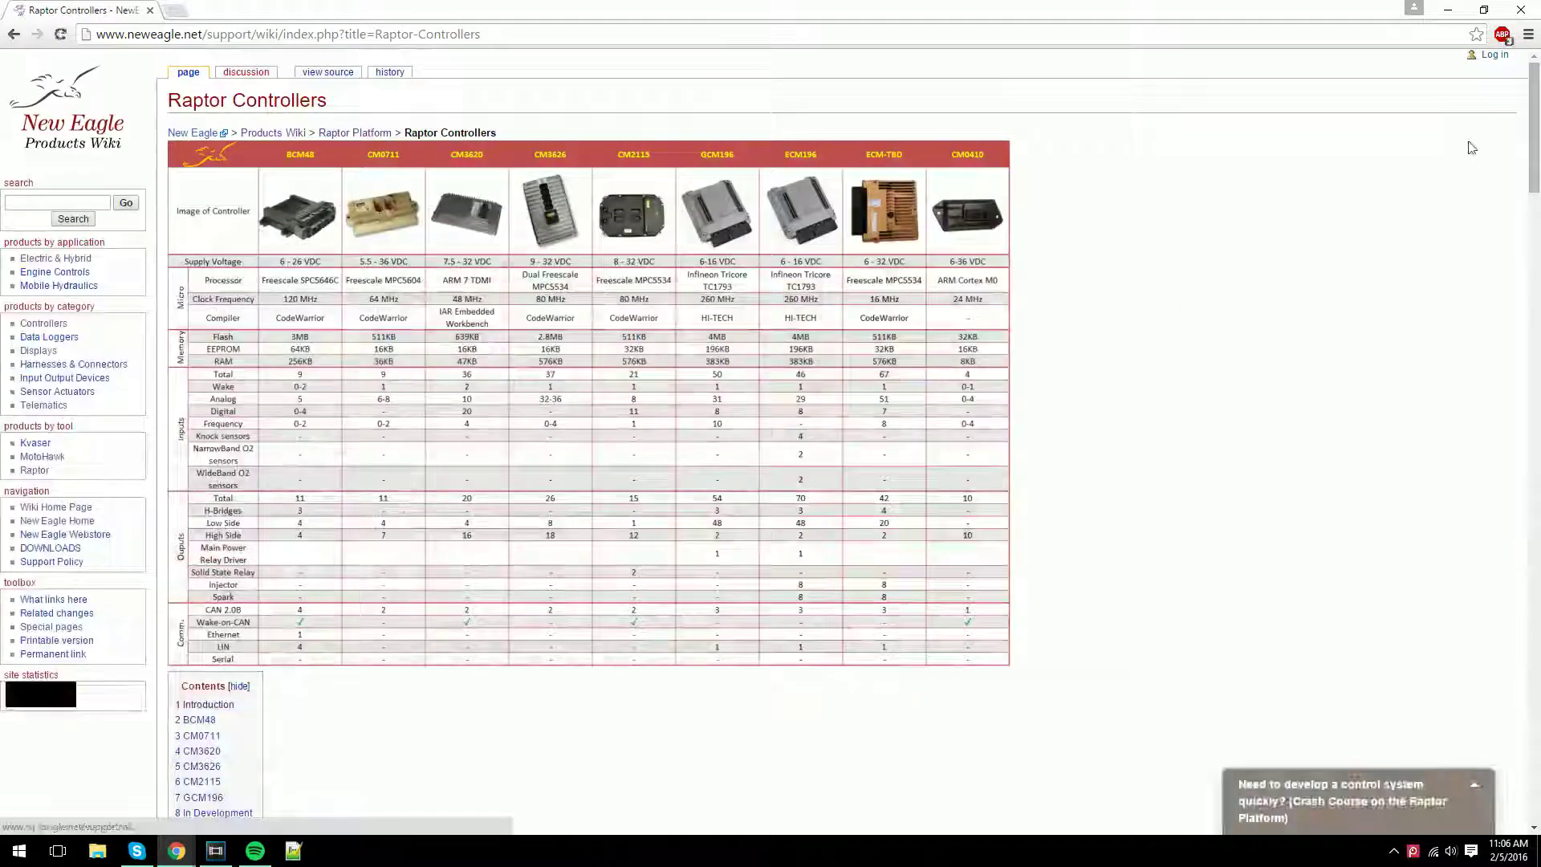
pyautogui.scroll(-10, 802, 441)
pyautogui.moveTo(1537, 230); pyautogui.dragTo(1537, 726)
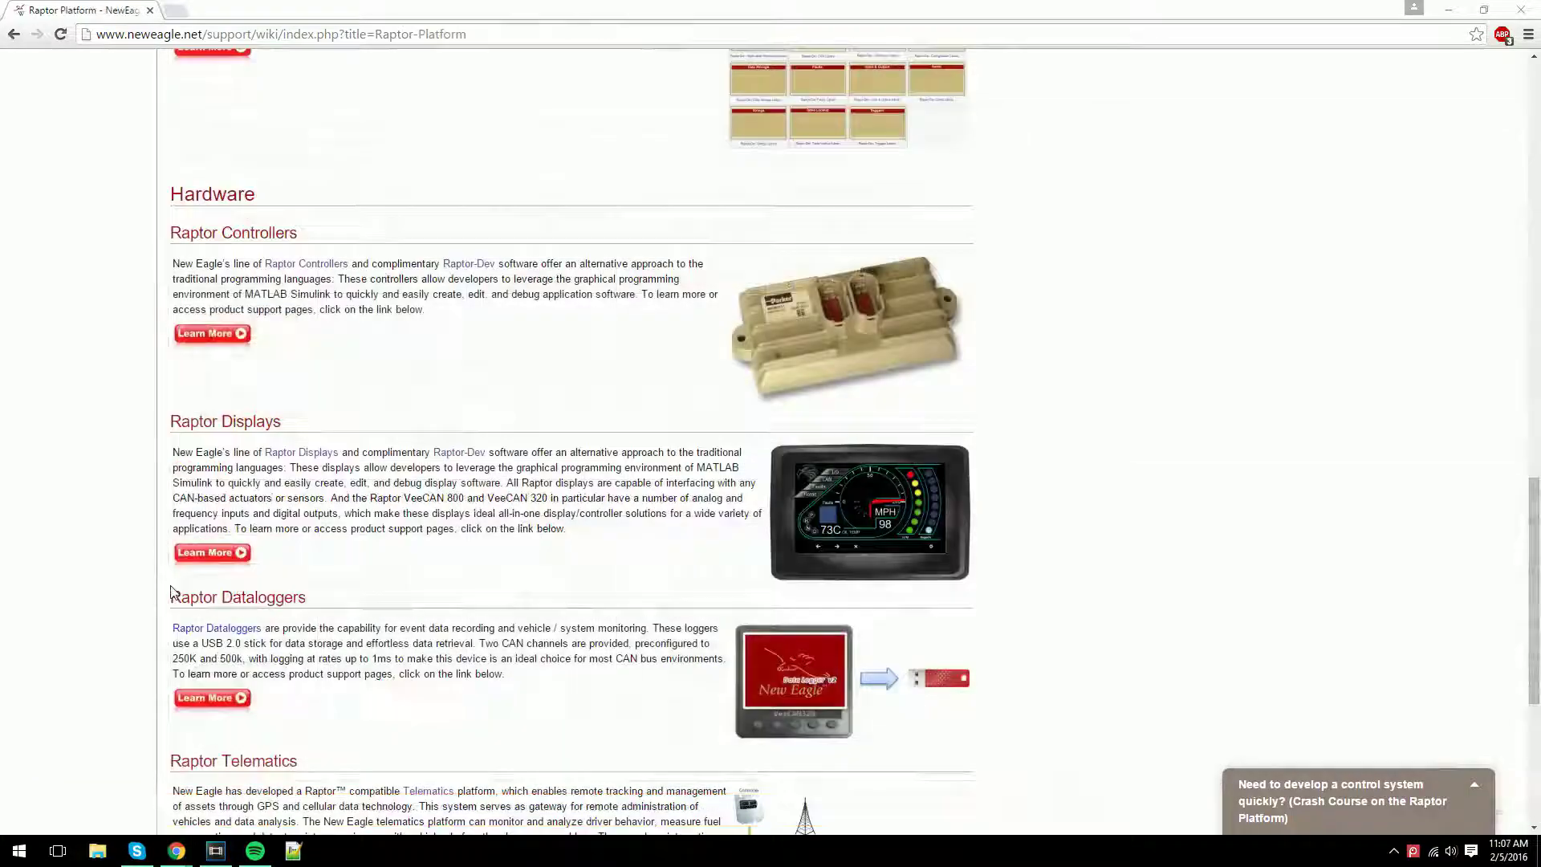
pyautogui.click(189, 555)
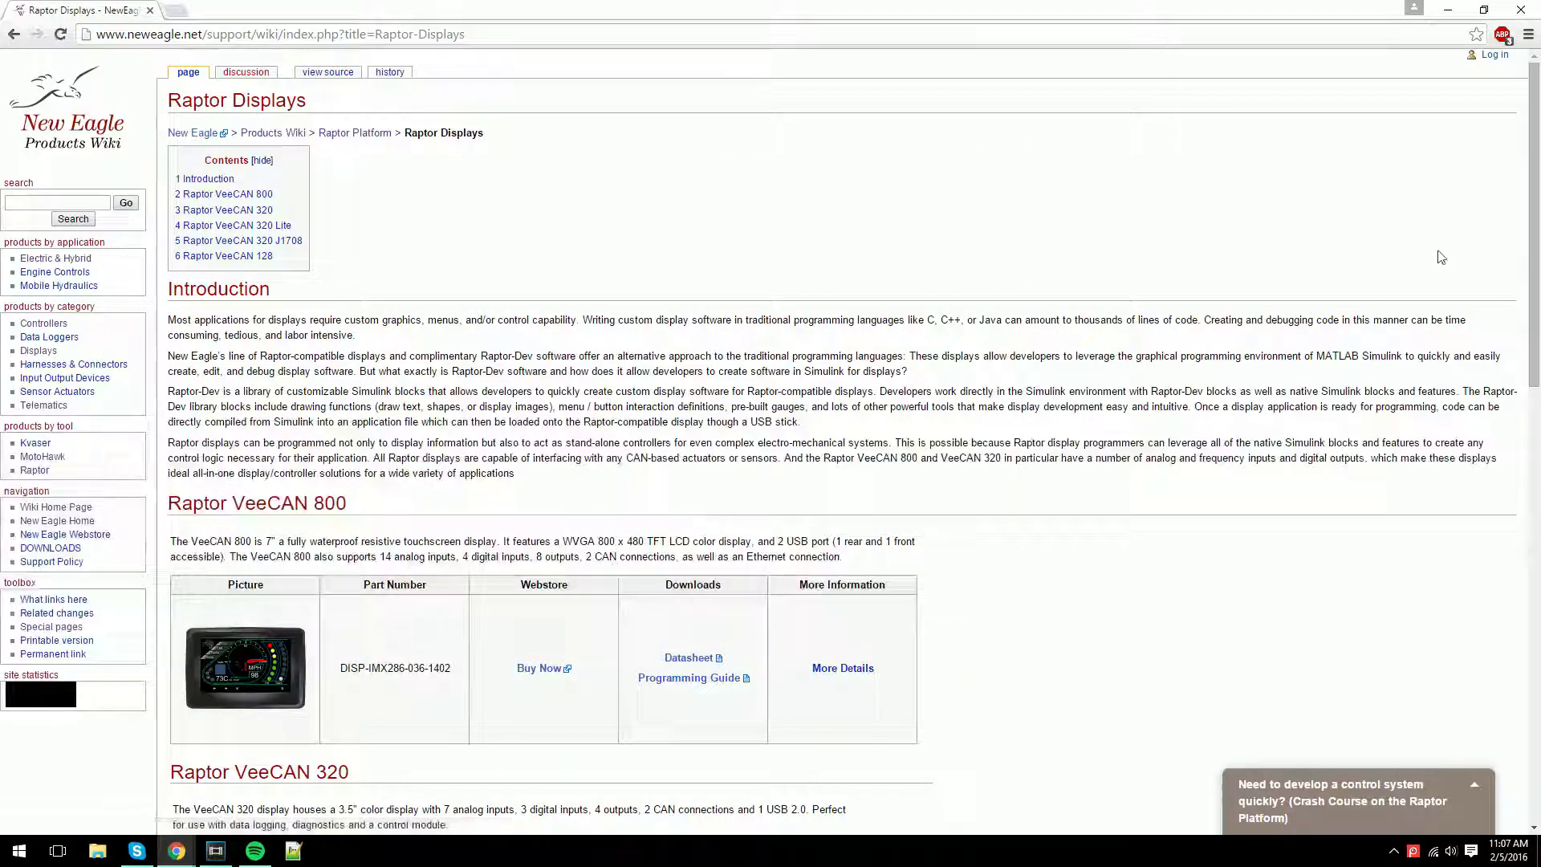
pyautogui.scroll(-5, 1533, 94)
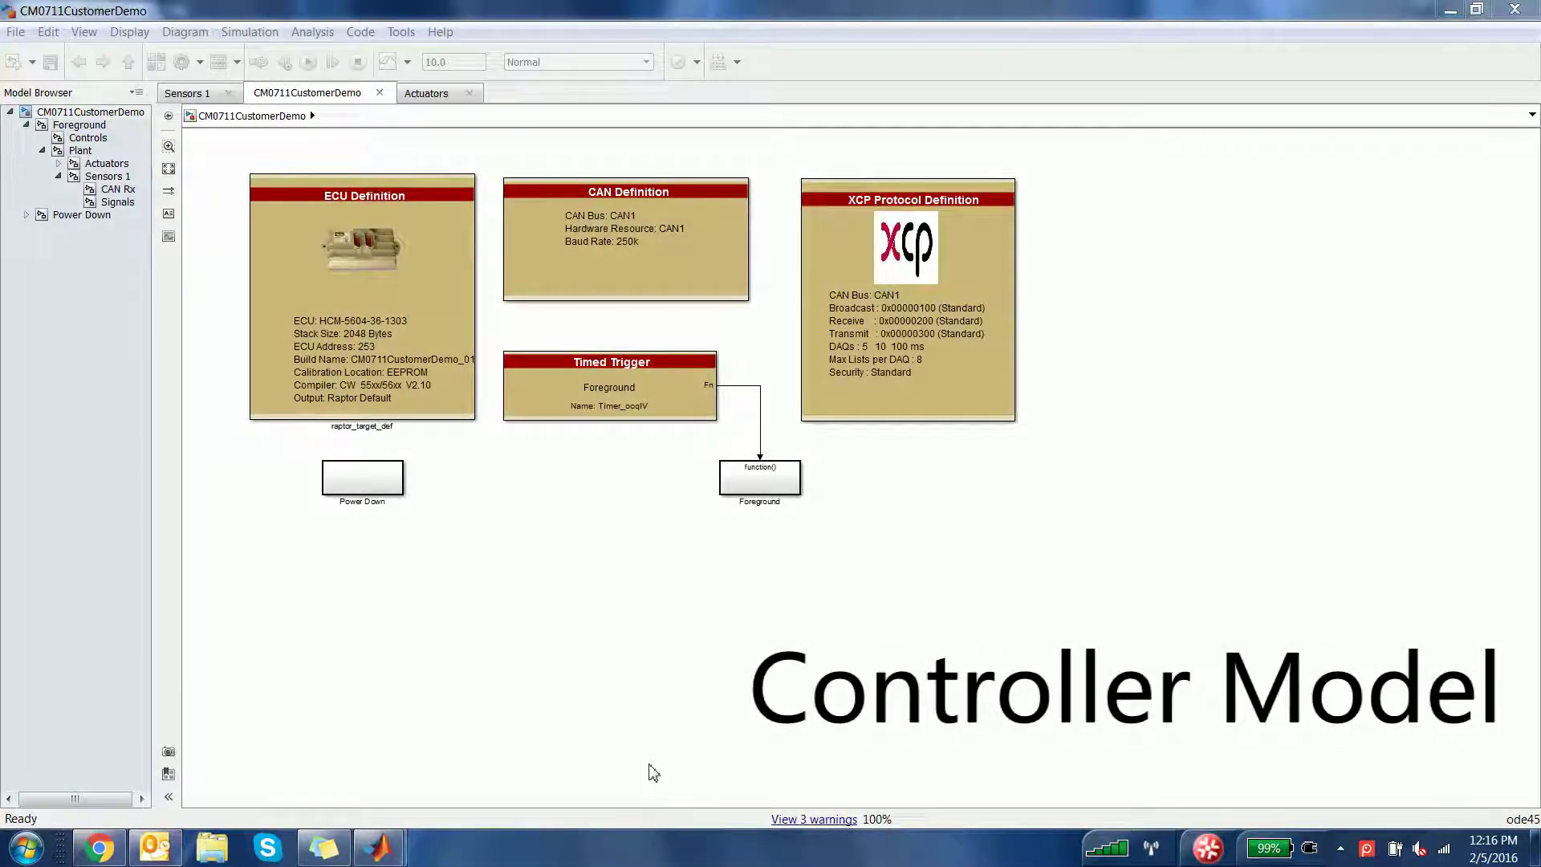
pyautogui.click(467, 305)
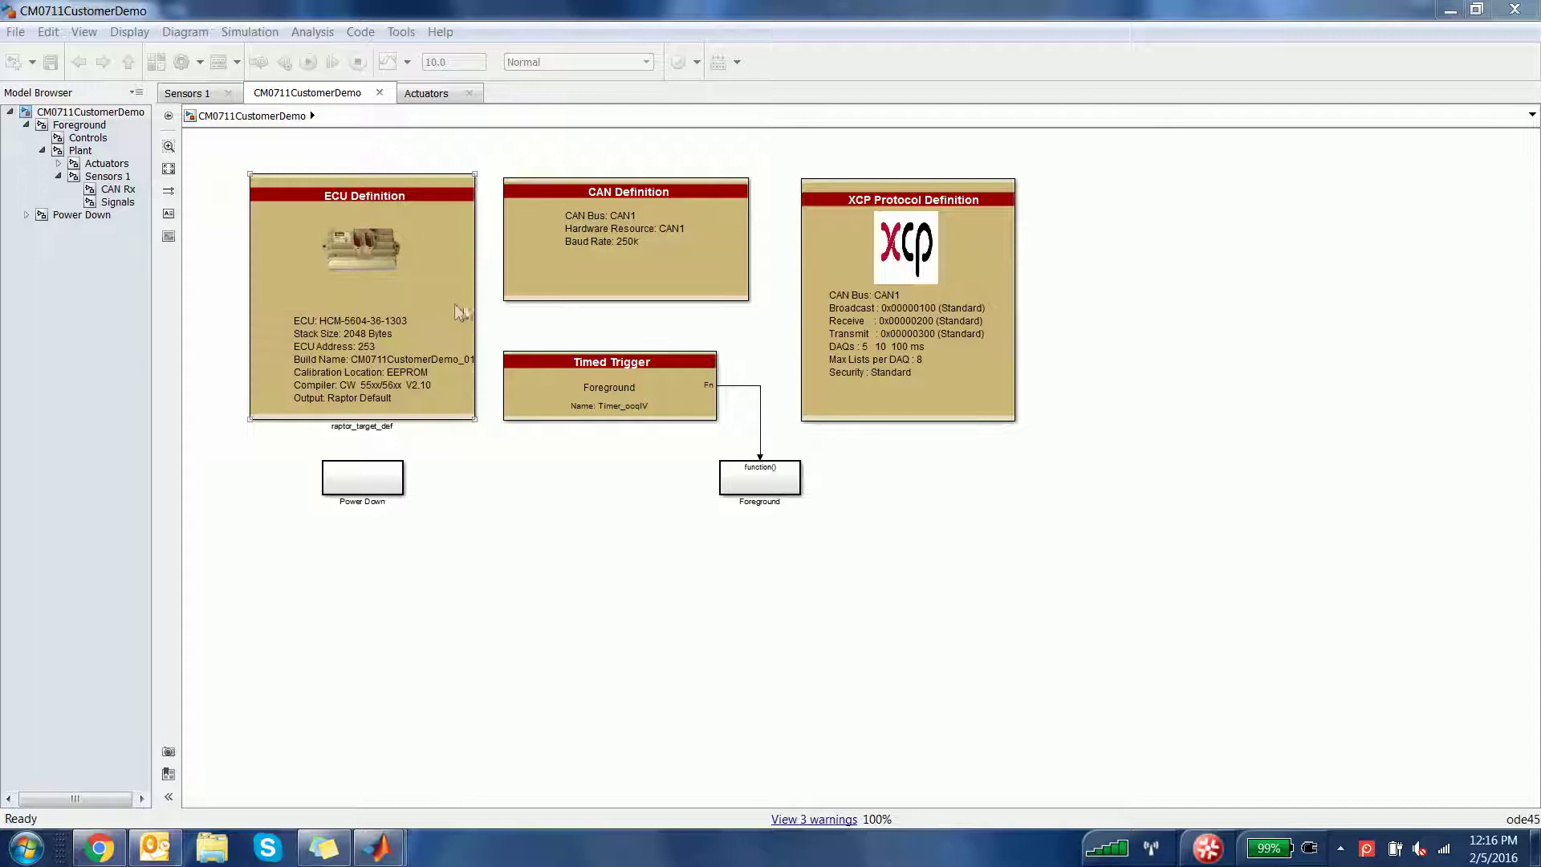
pyautogui.click(602, 275)
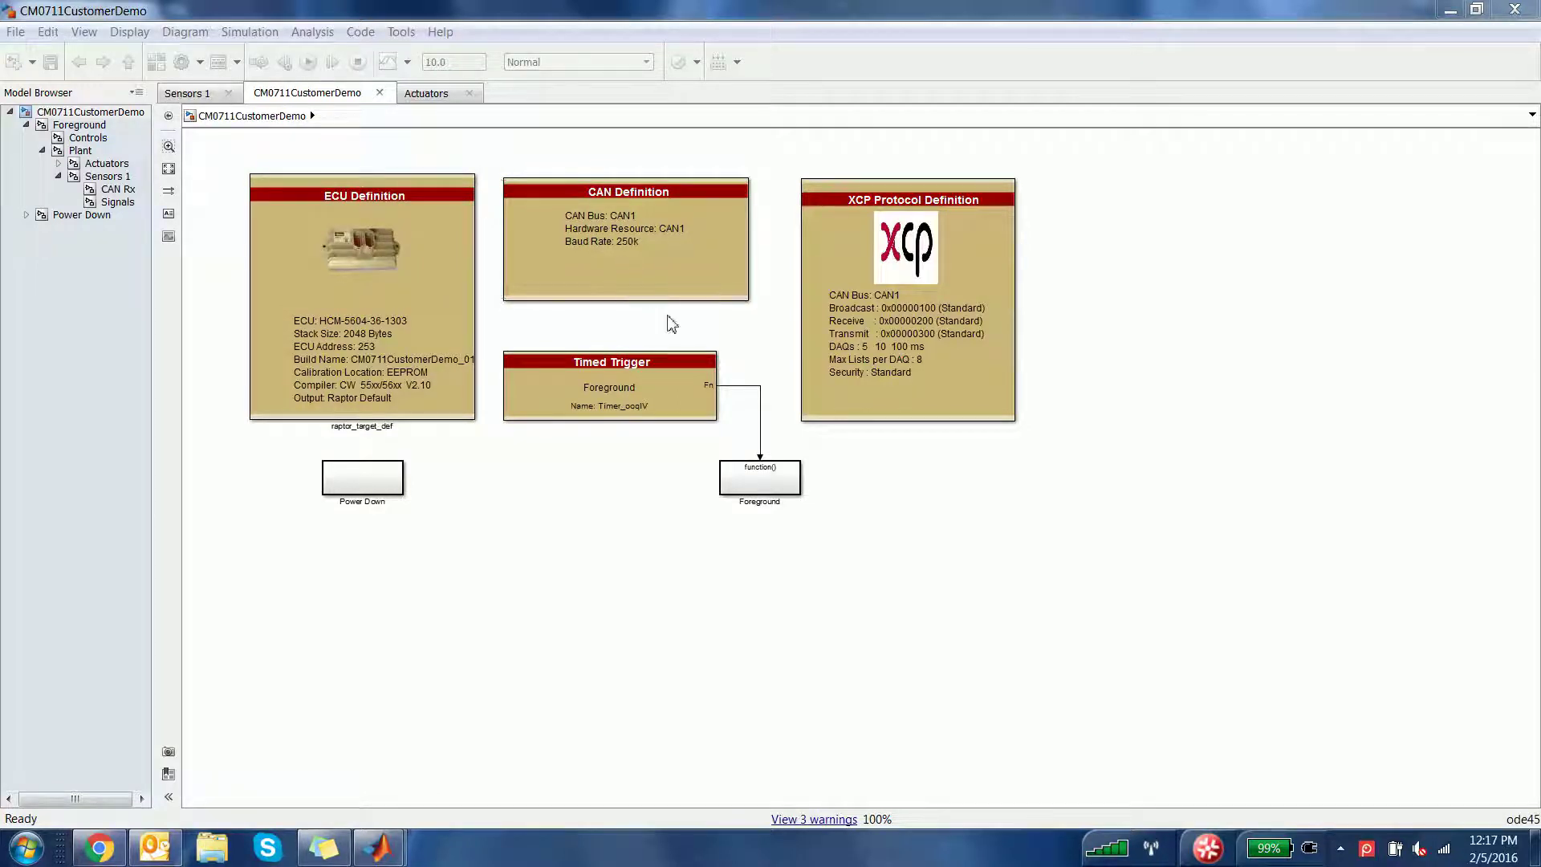
pyautogui.click(720, 341)
pyautogui.click(768, 475)
pyautogui.click(638, 480)
pyautogui.click(406, 324)
pyautogui.click(419, 383)
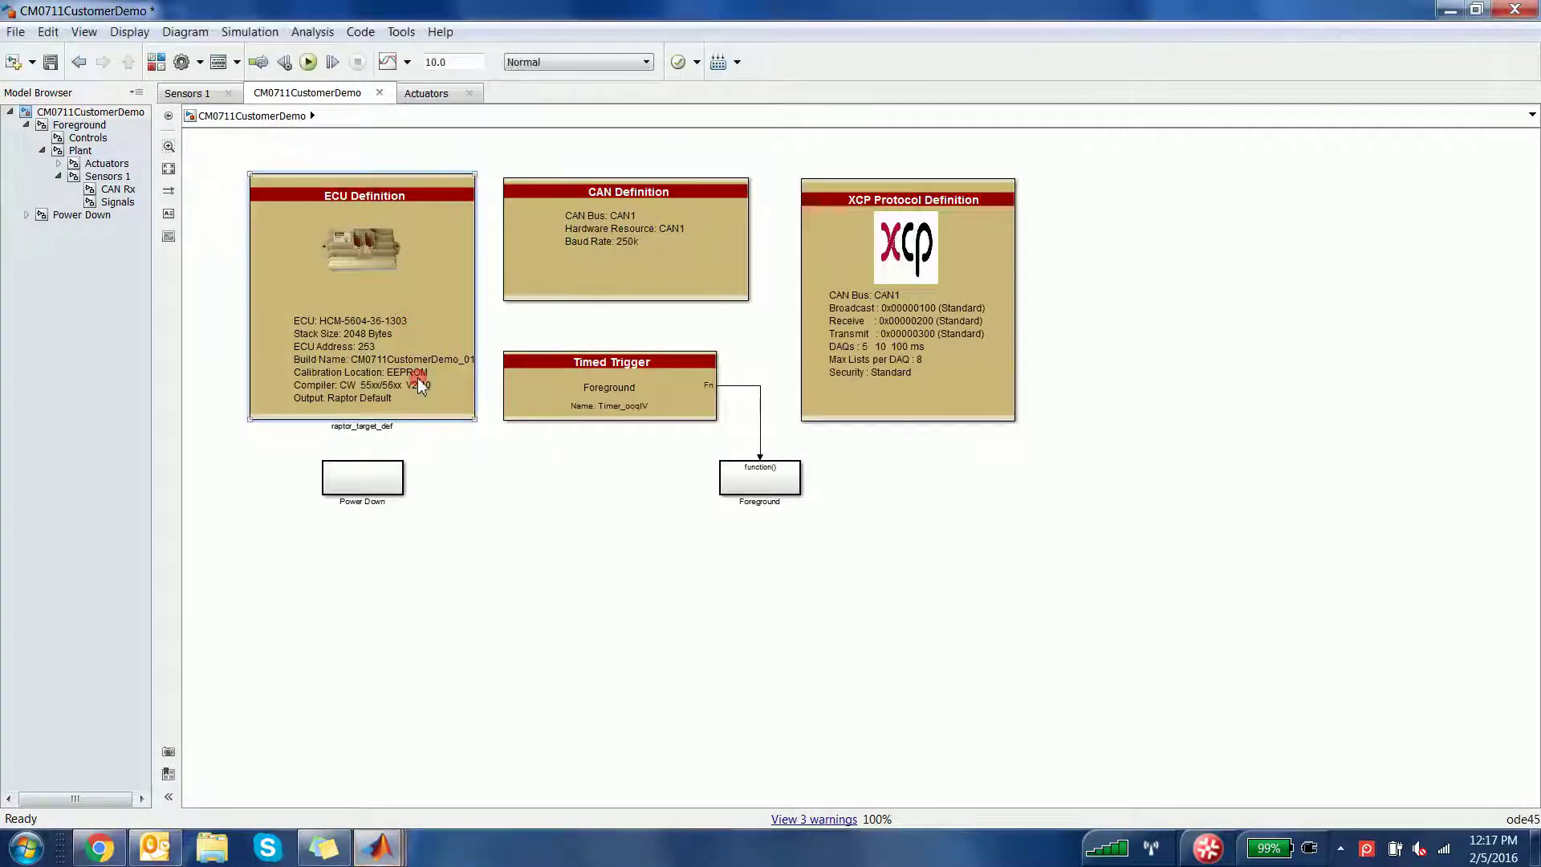
pyautogui.moveTo(378, 846)
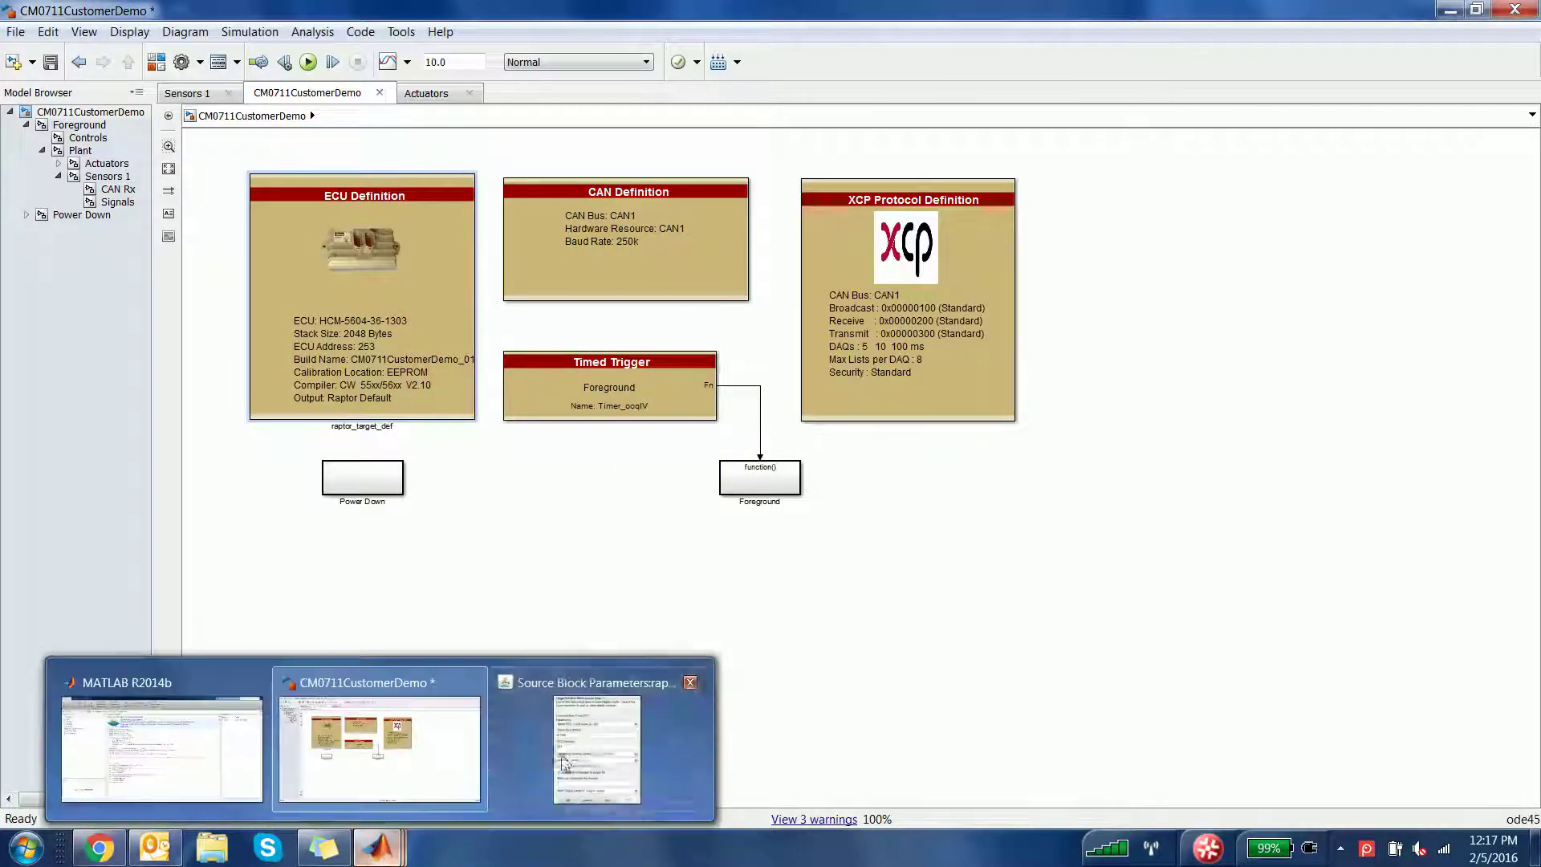
pyautogui.click(590, 742)
pyautogui.click(765, 157)
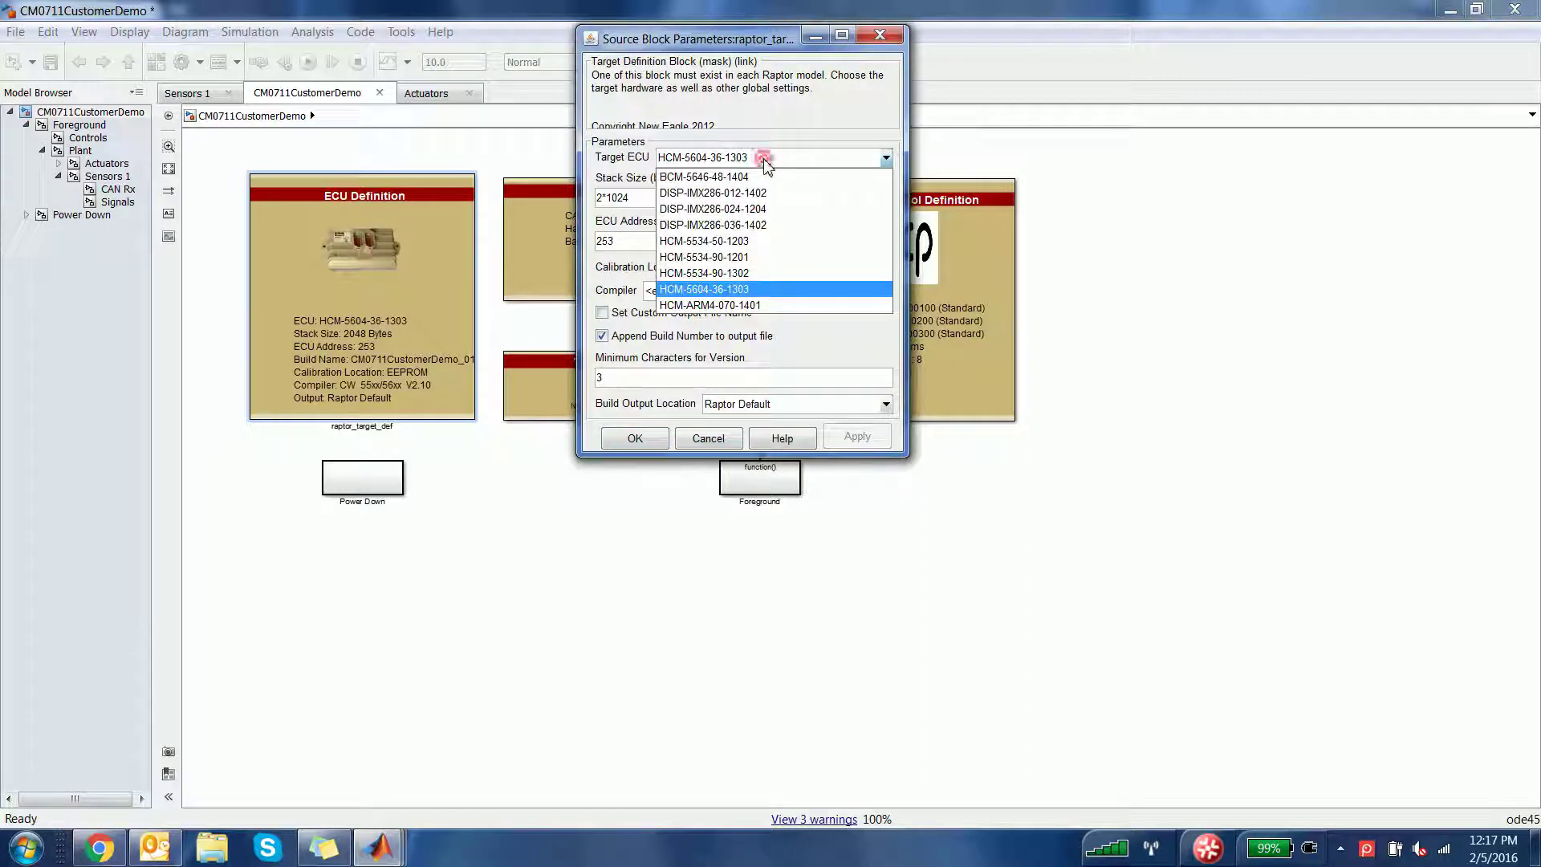
pyautogui.click(720, 297)
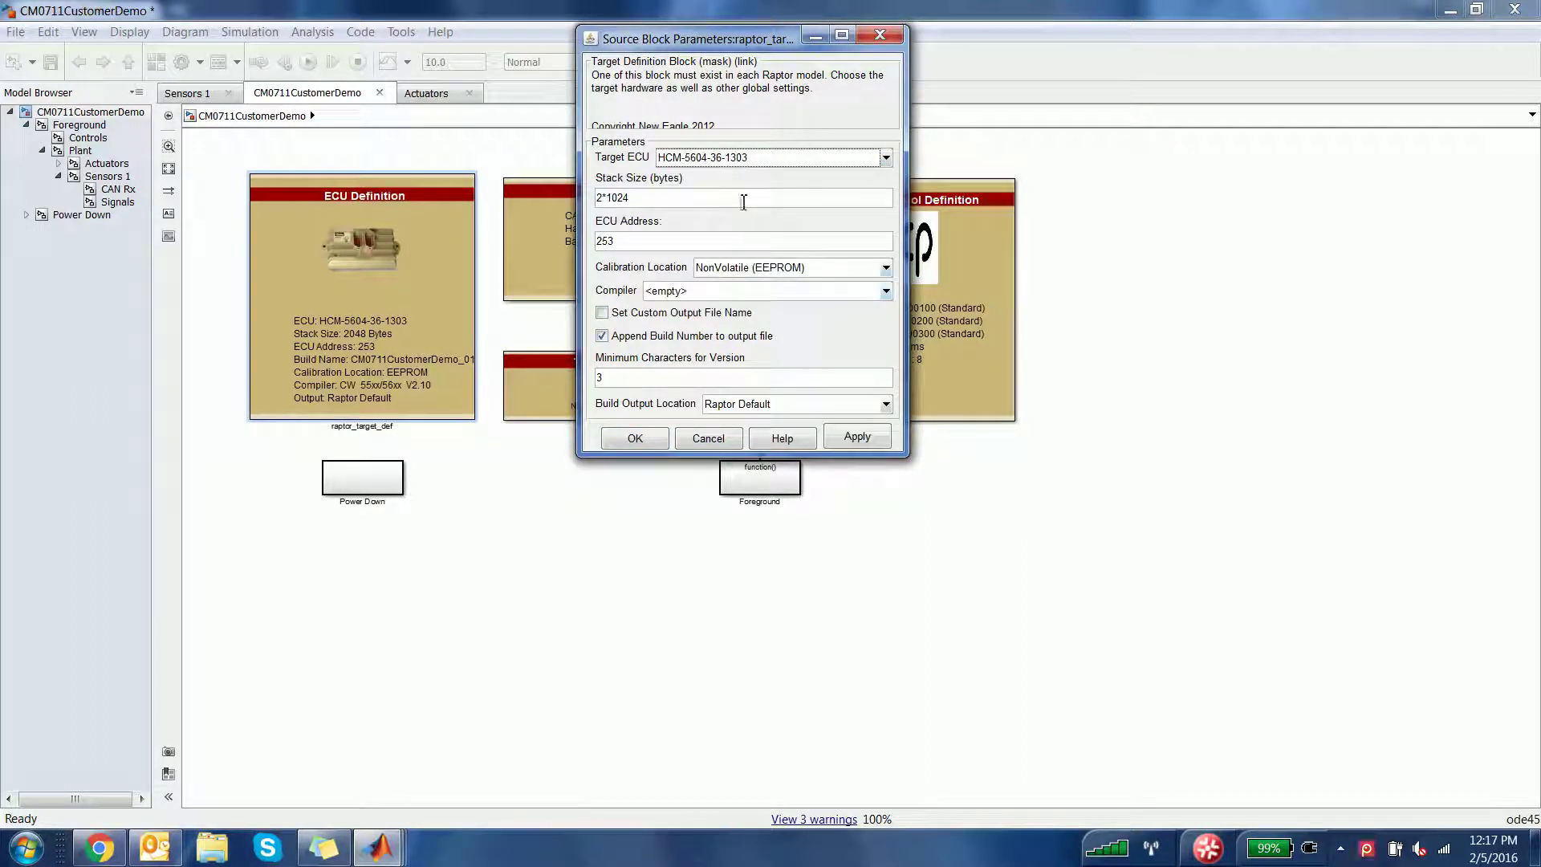
pyautogui.click(725, 441)
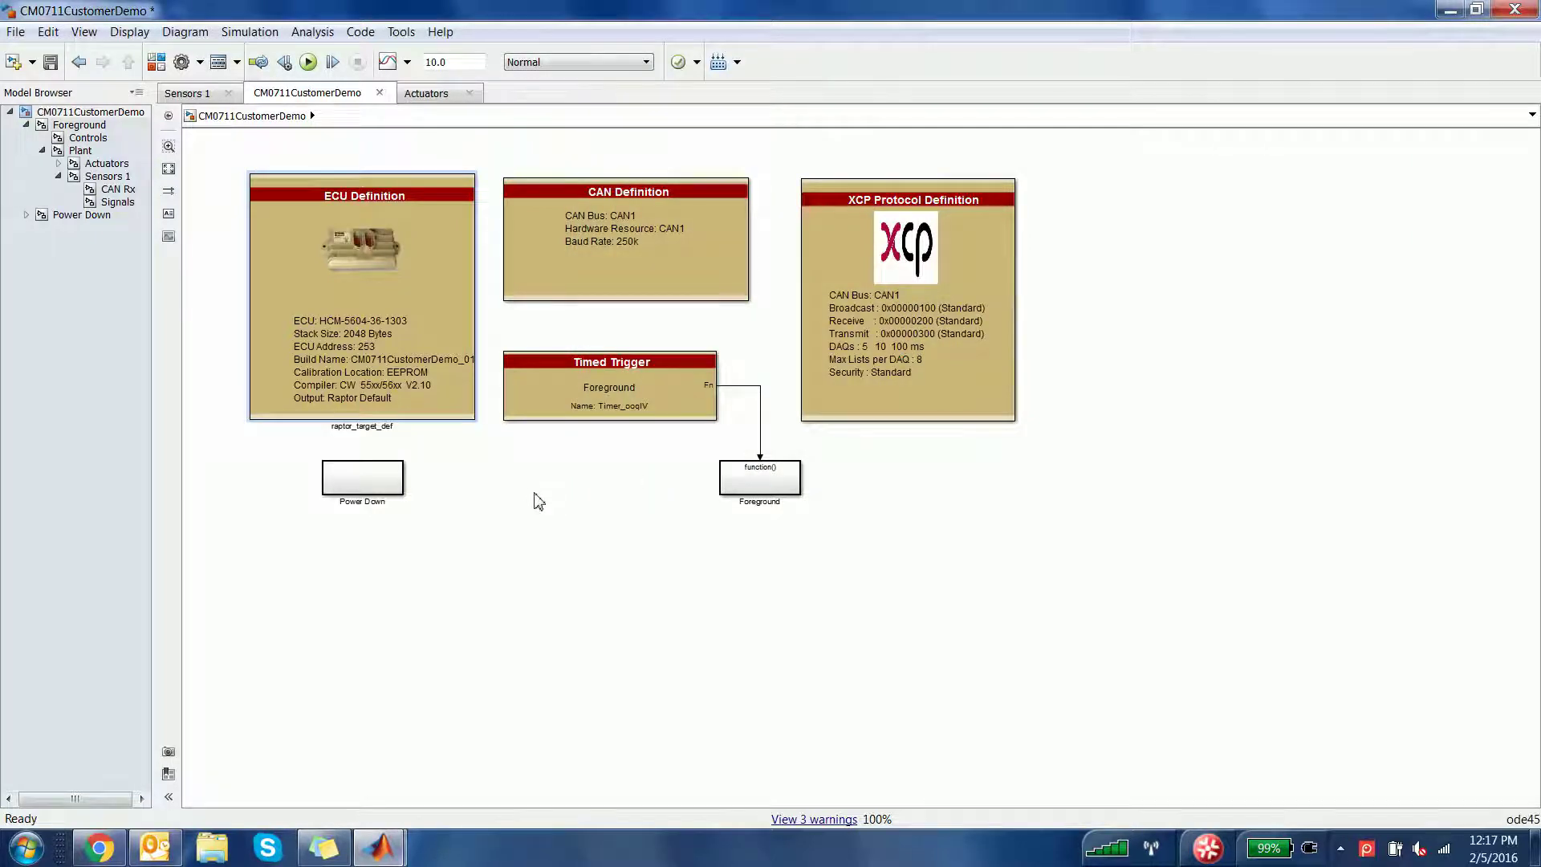
# Drill down from Foreground through Plant and Sensors 1 into the CAN Rx subsystem
pyautogui.doubleClick(762, 481)
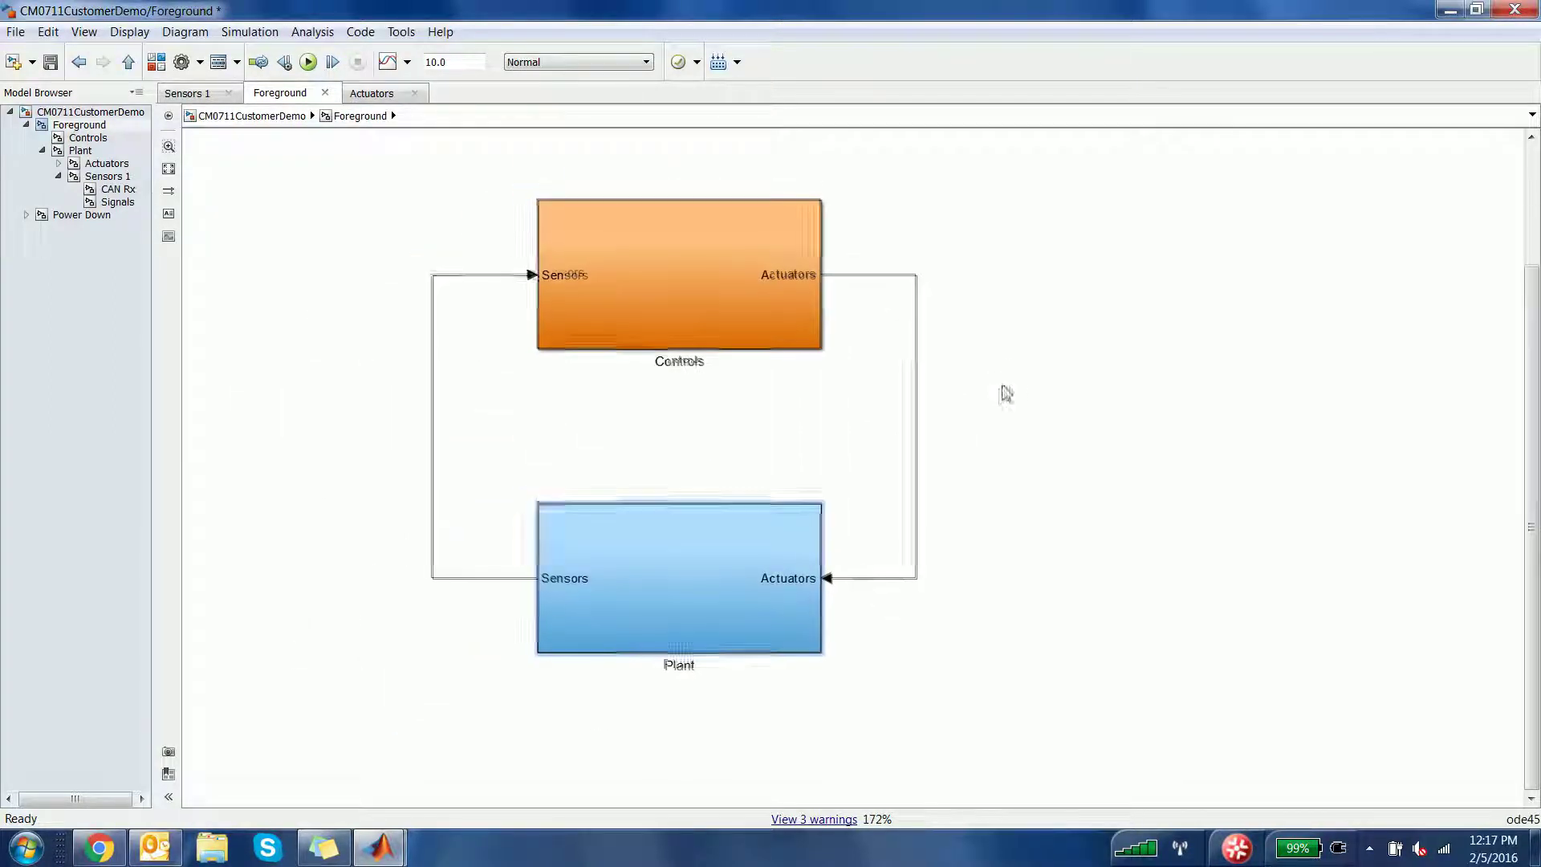
pyautogui.doubleClick(765, 595)
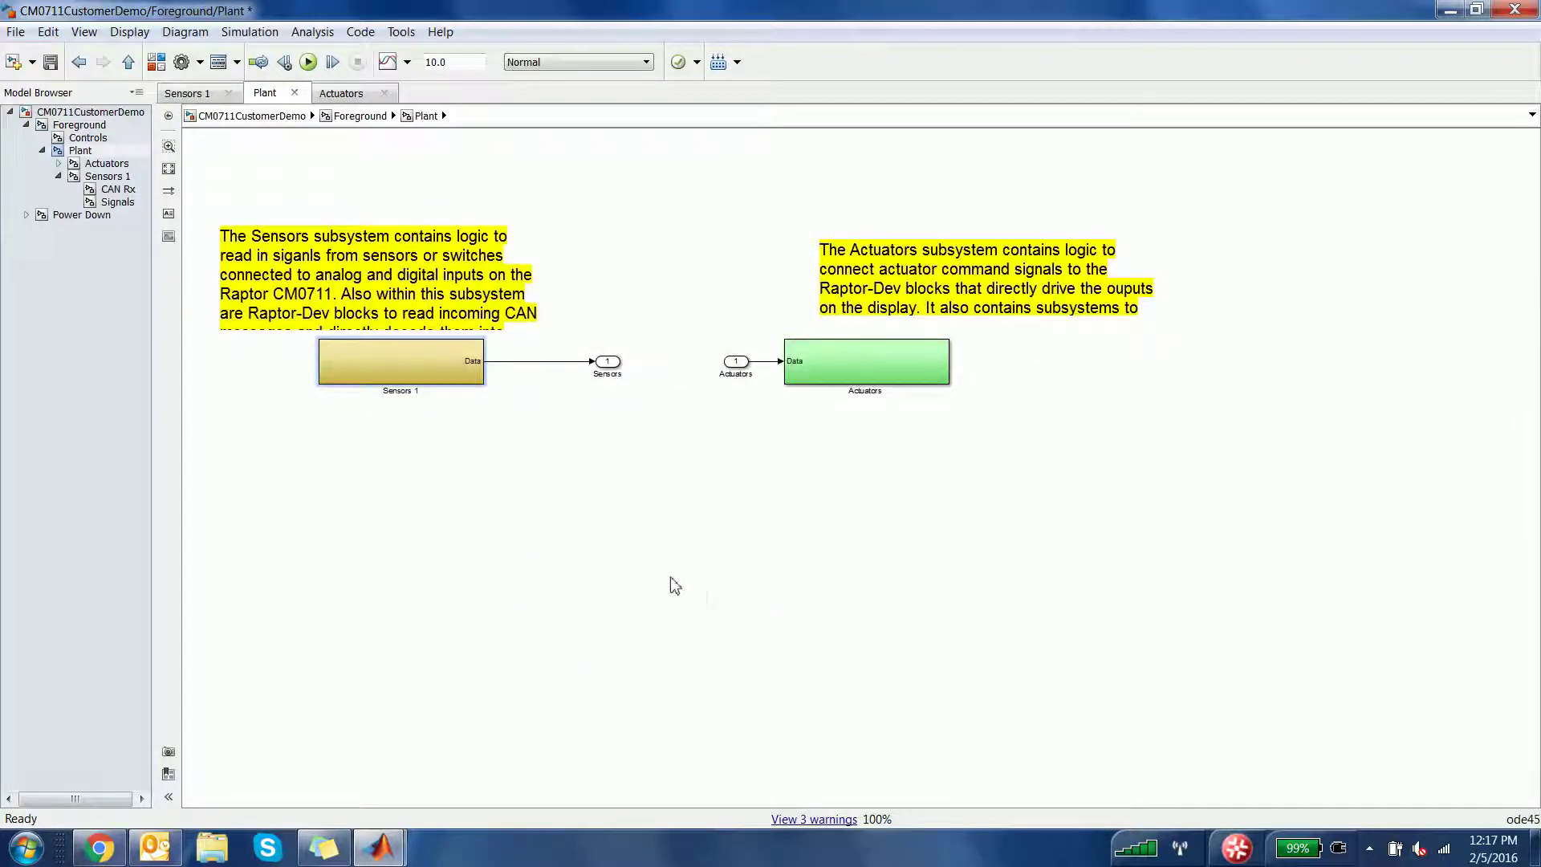
pyautogui.doubleClick(446, 377)
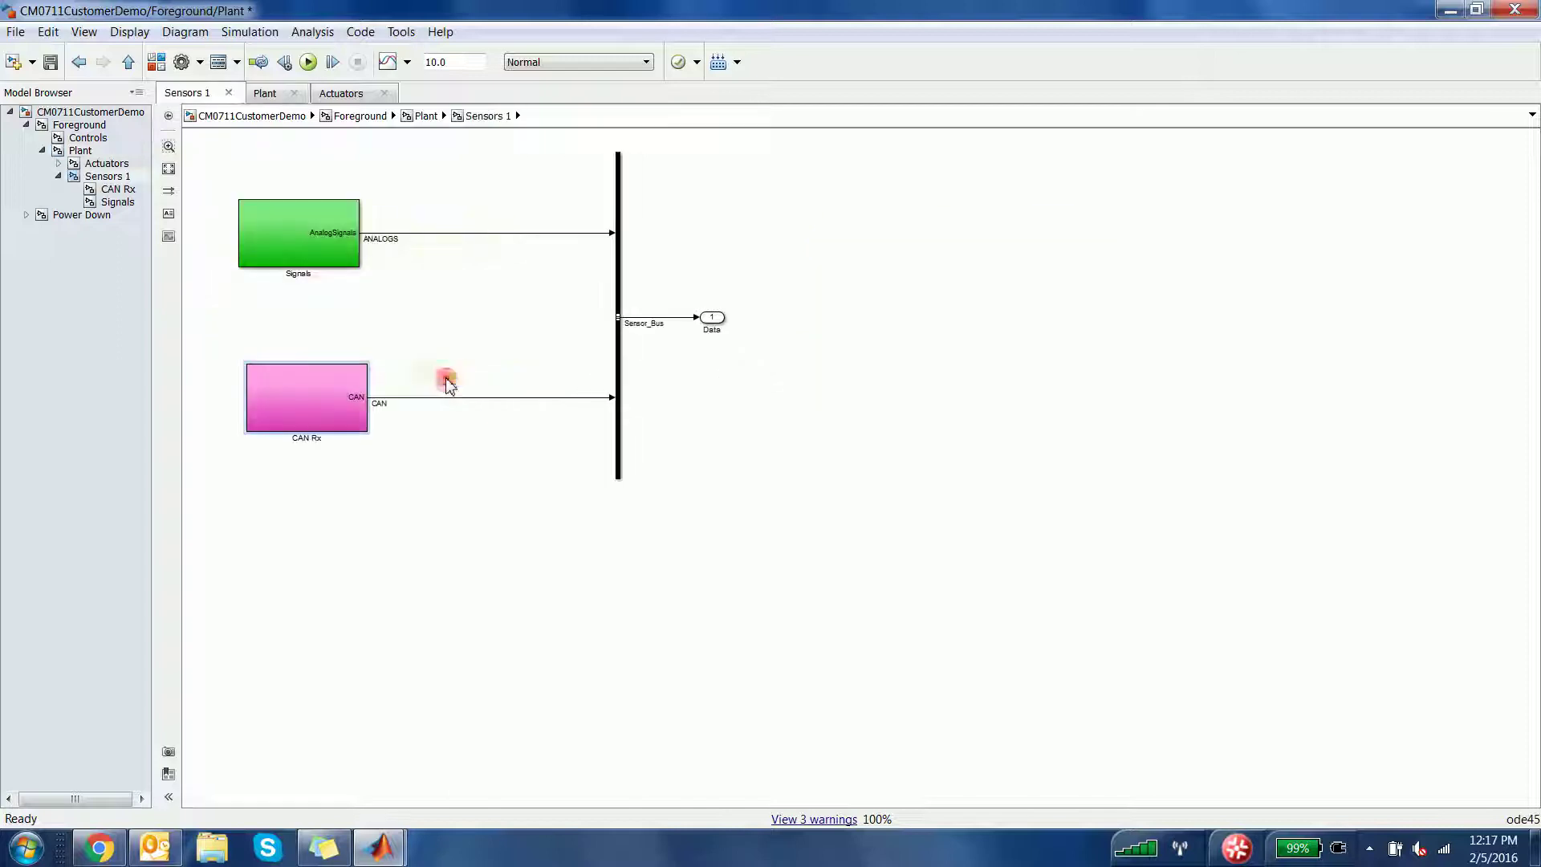
pyautogui.doubleClick(331, 412)
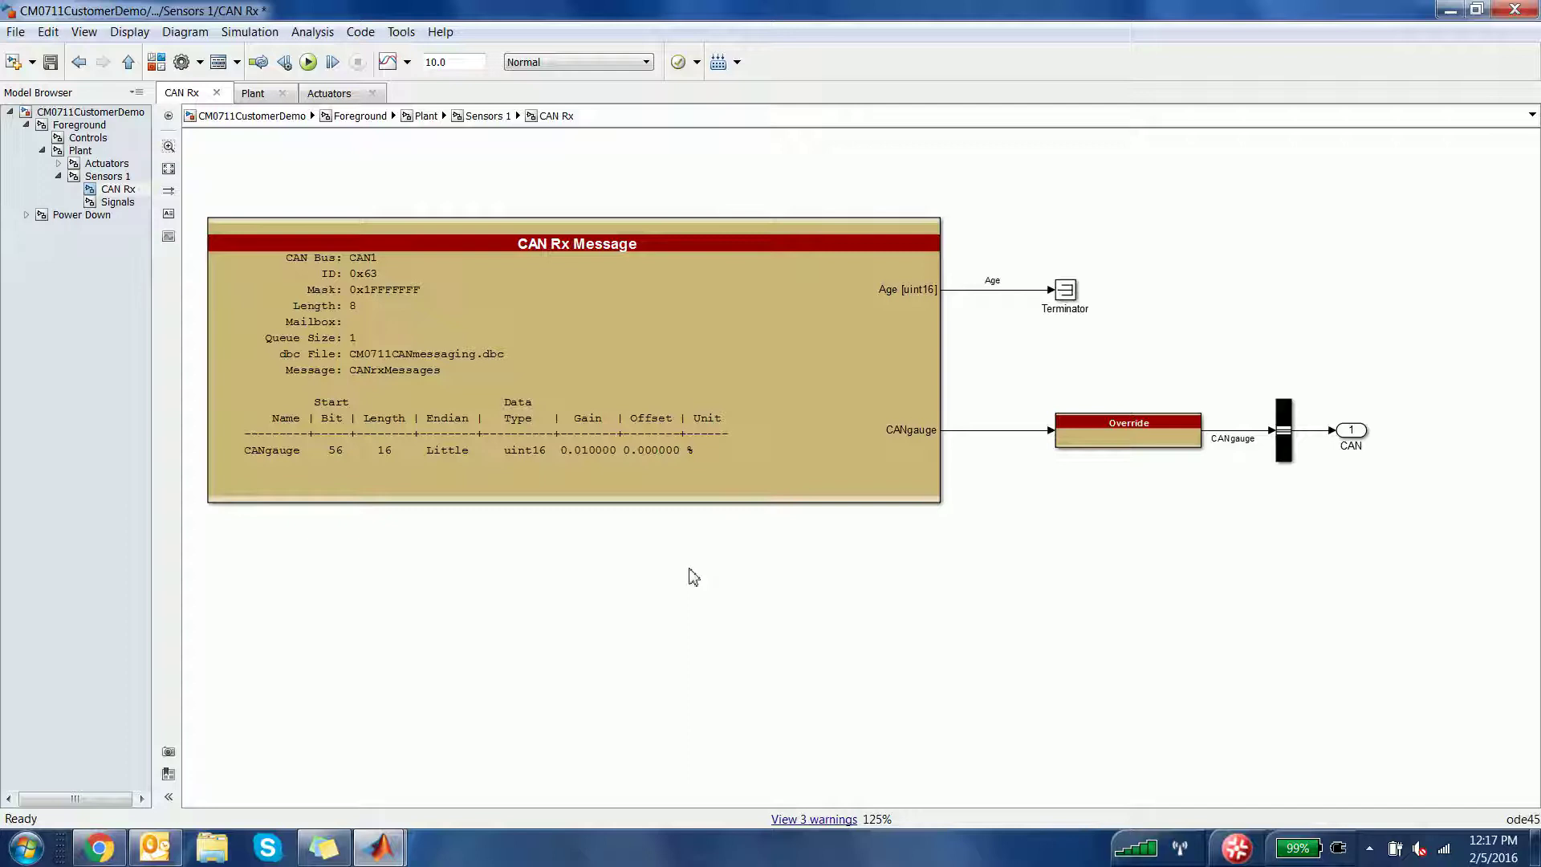
# View the Signals subsystem, then return to Foreground and enter the Controls subsystem
pyautogui.click(500, 120)
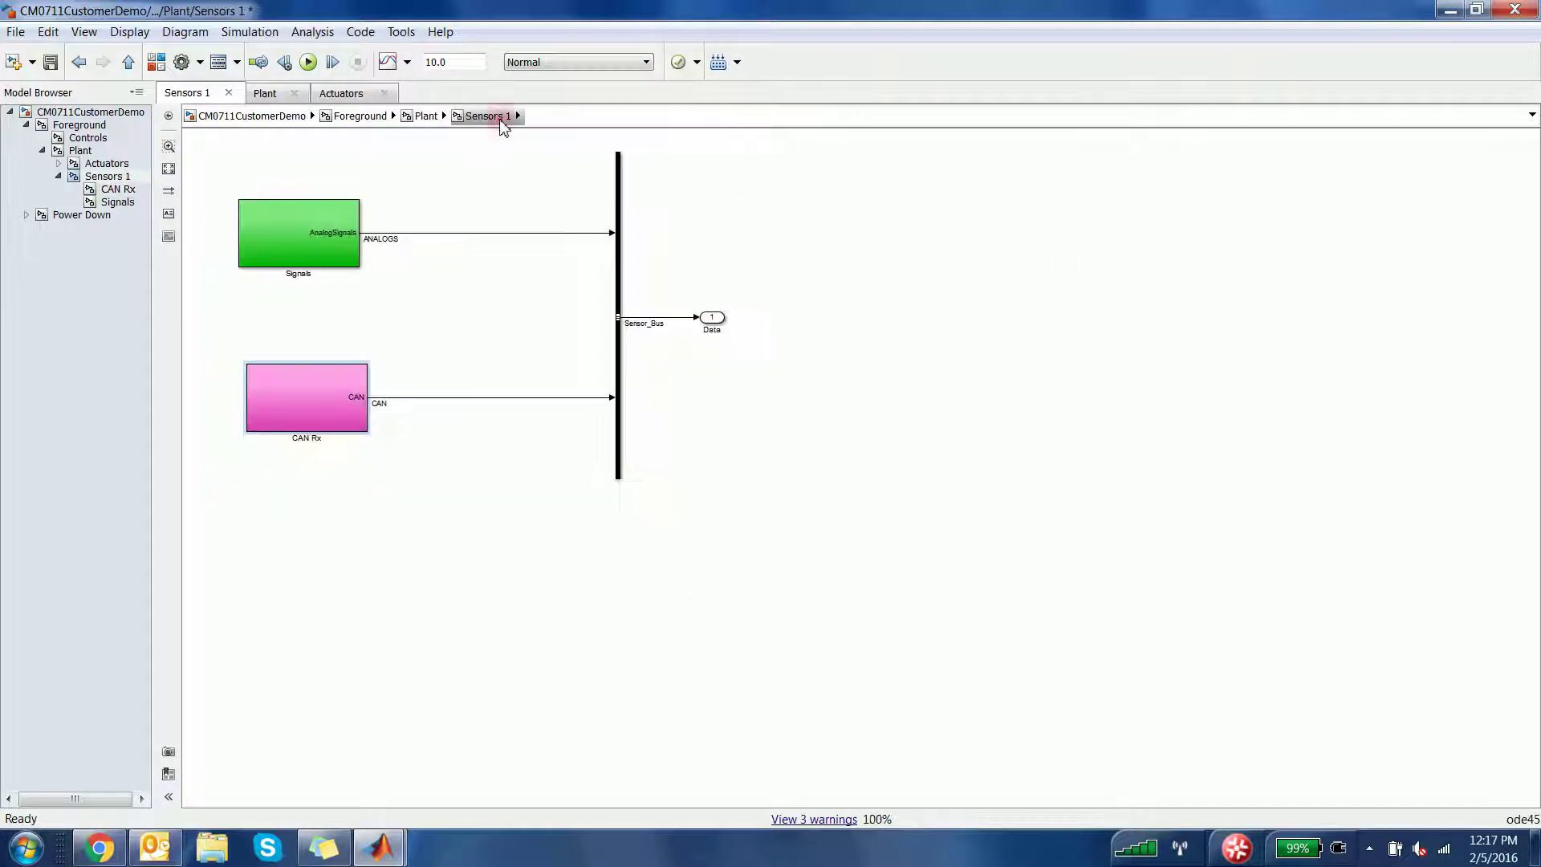
pyautogui.doubleClick(337, 249)
pyautogui.click(267, 579)
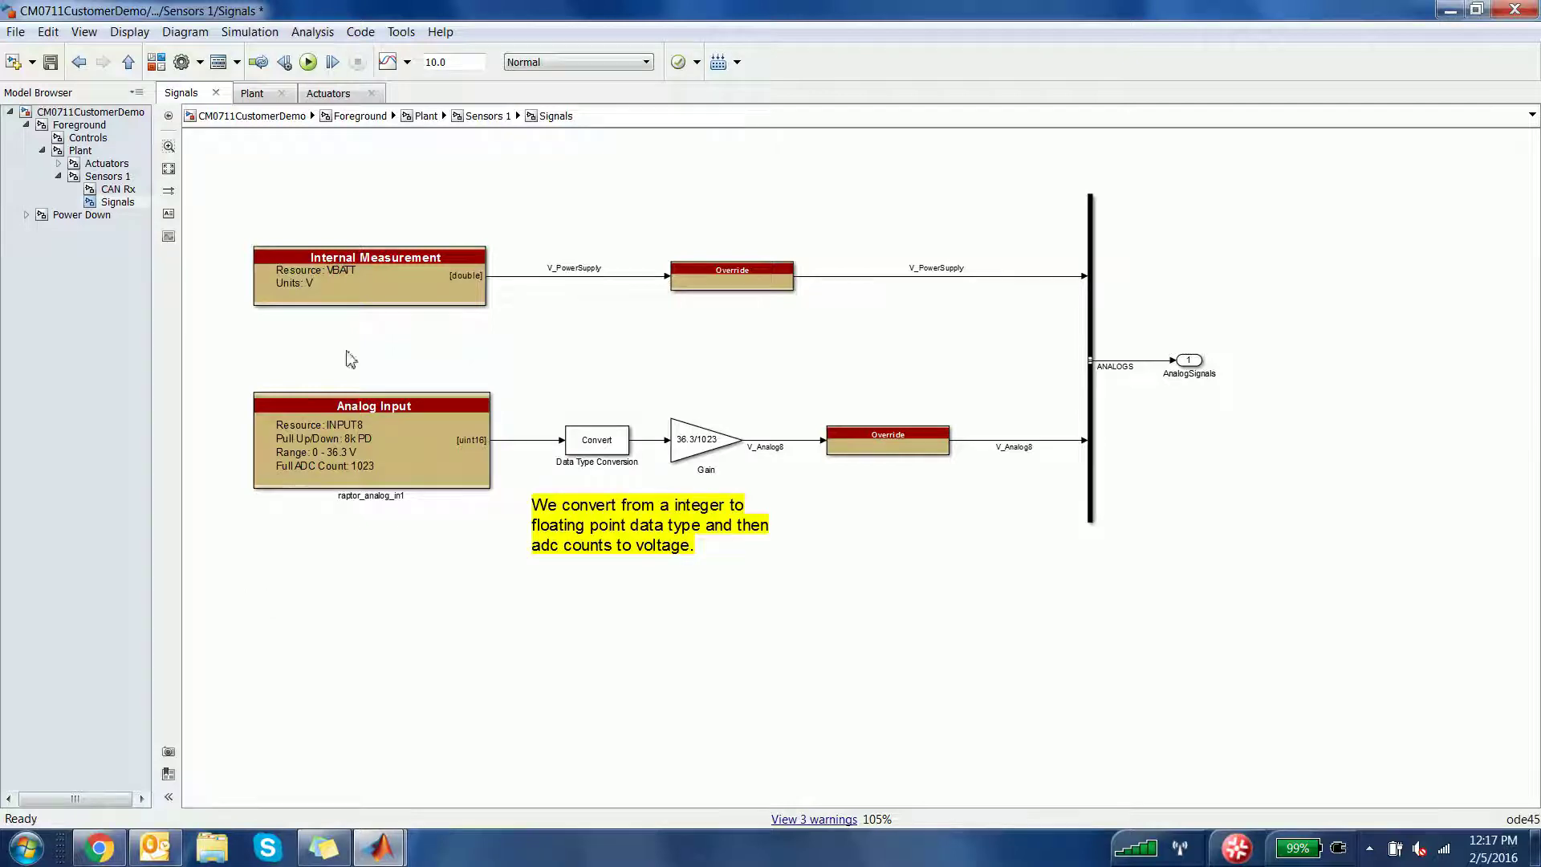
pyautogui.click(469, 118)
pyautogui.click(426, 118)
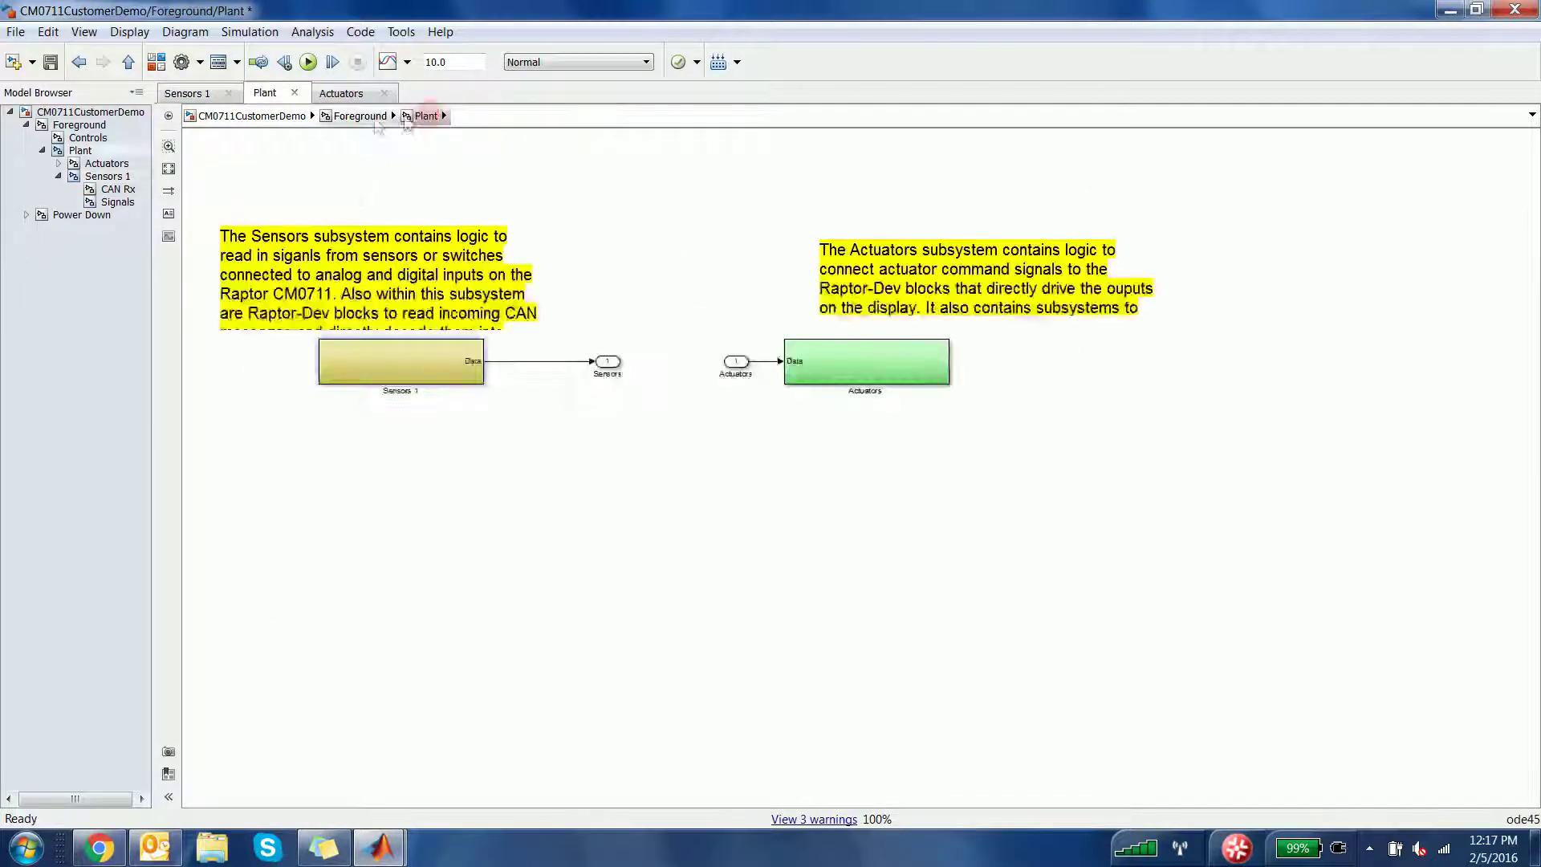
pyautogui.click(362, 118)
pyautogui.doubleClick(682, 337)
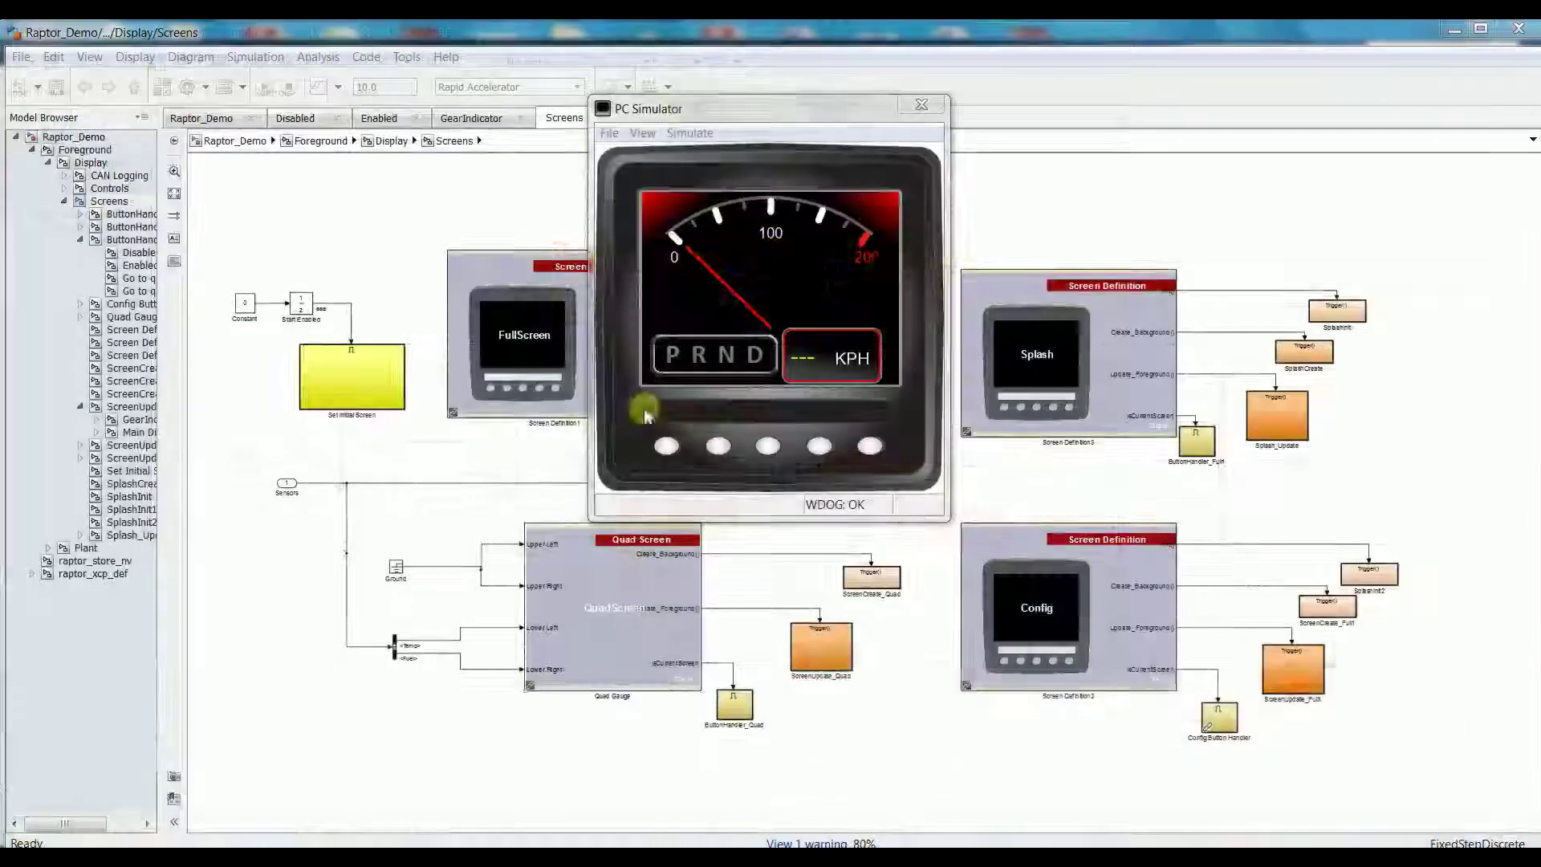
# Show the Status Enabled screen, raise the simulated fuel level, then switch to the Configuration screen
pyautogui.moveTo(717, 124); pyautogui.dragTo(449, 140)
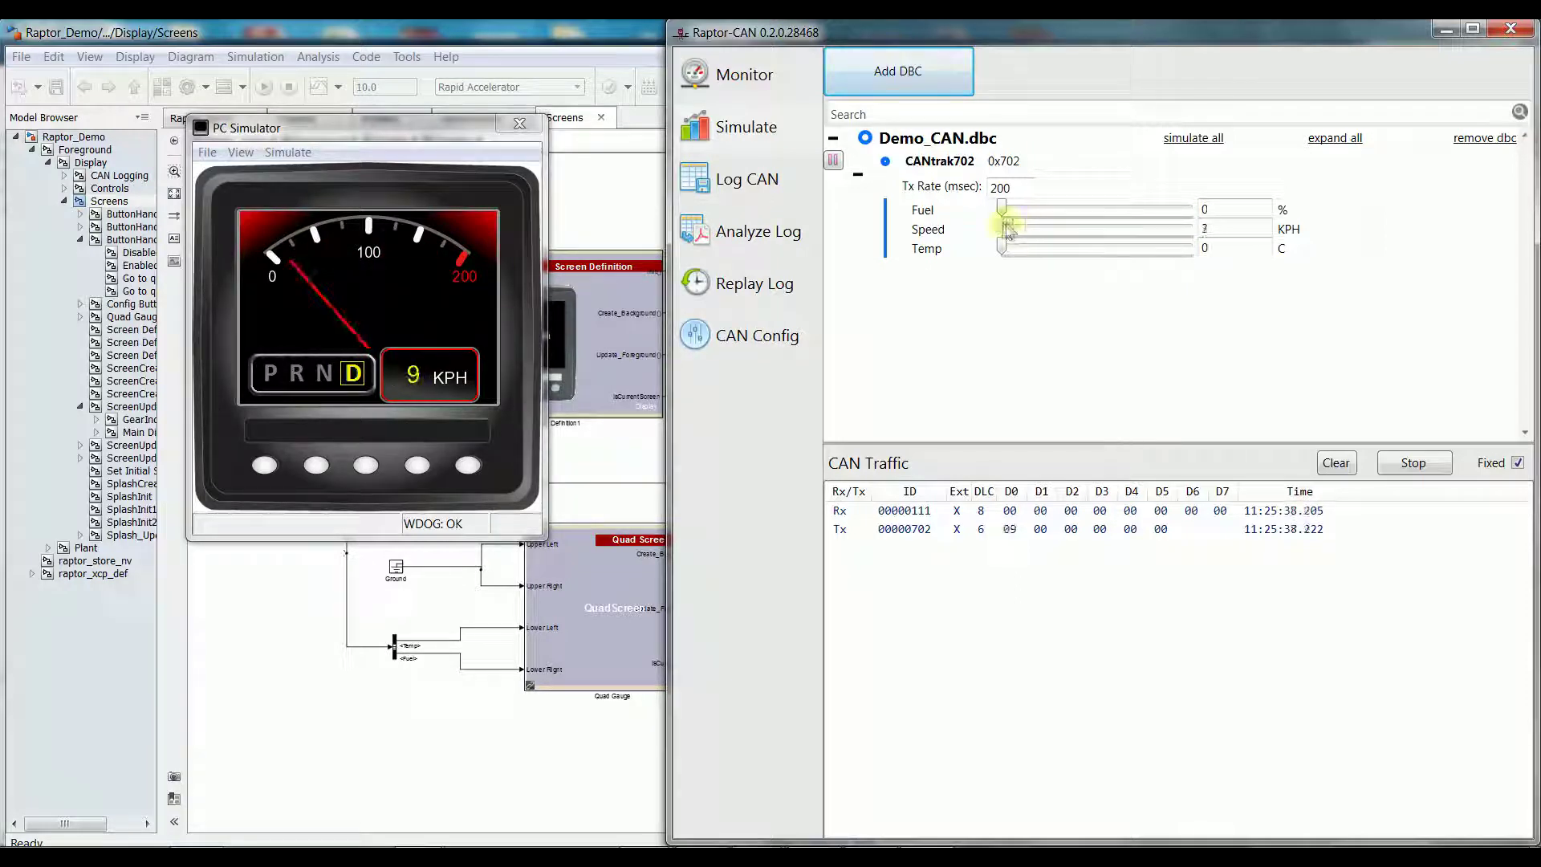
pyautogui.click(316, 465)
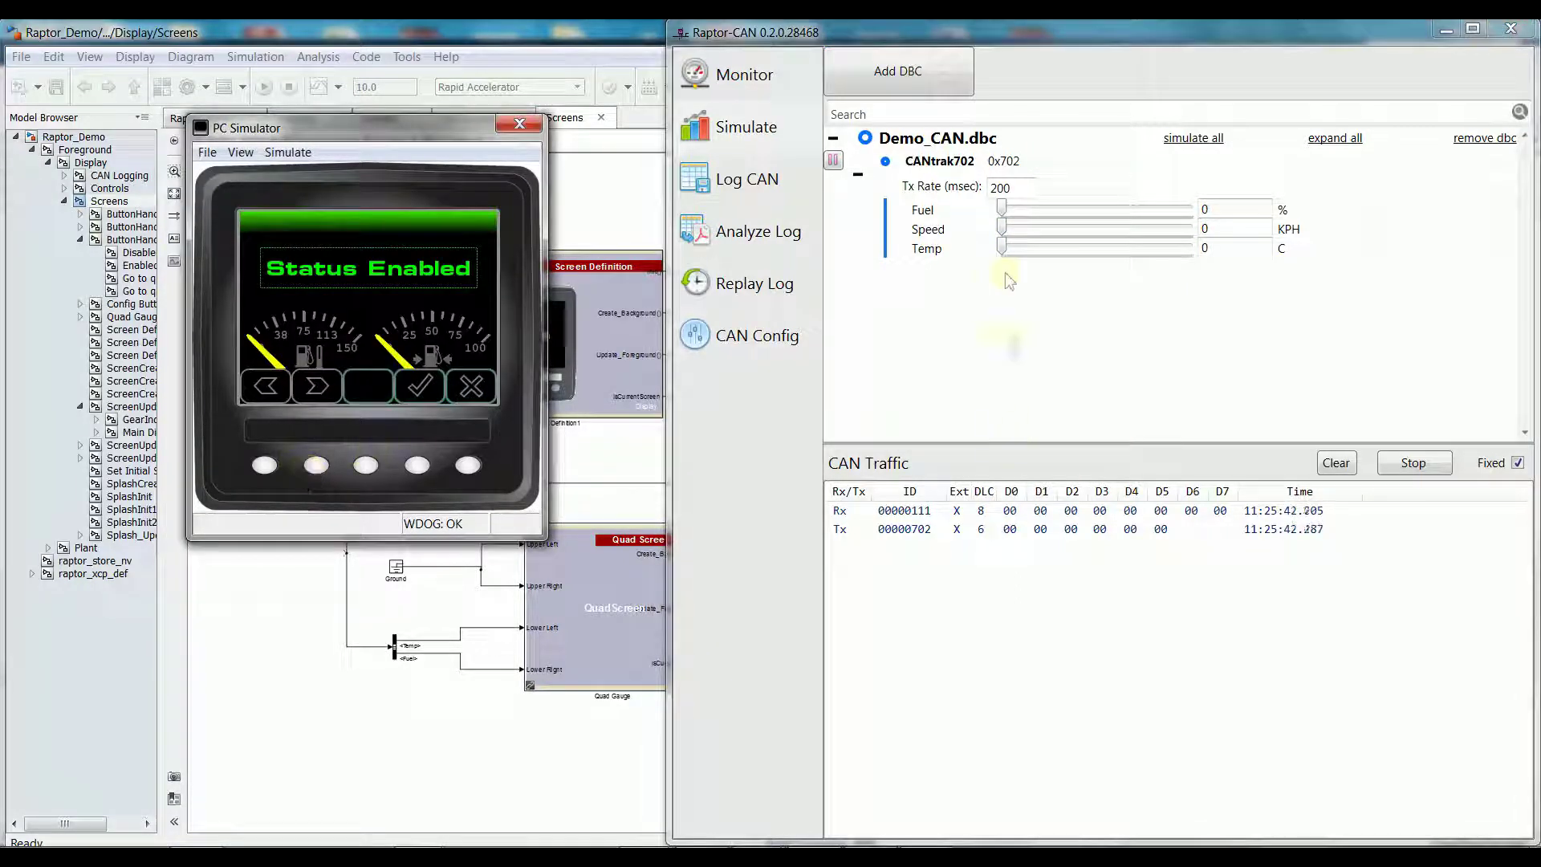
pyautogui.moveTo(1003, 208); pyautogui.dragTo(1039, 212)
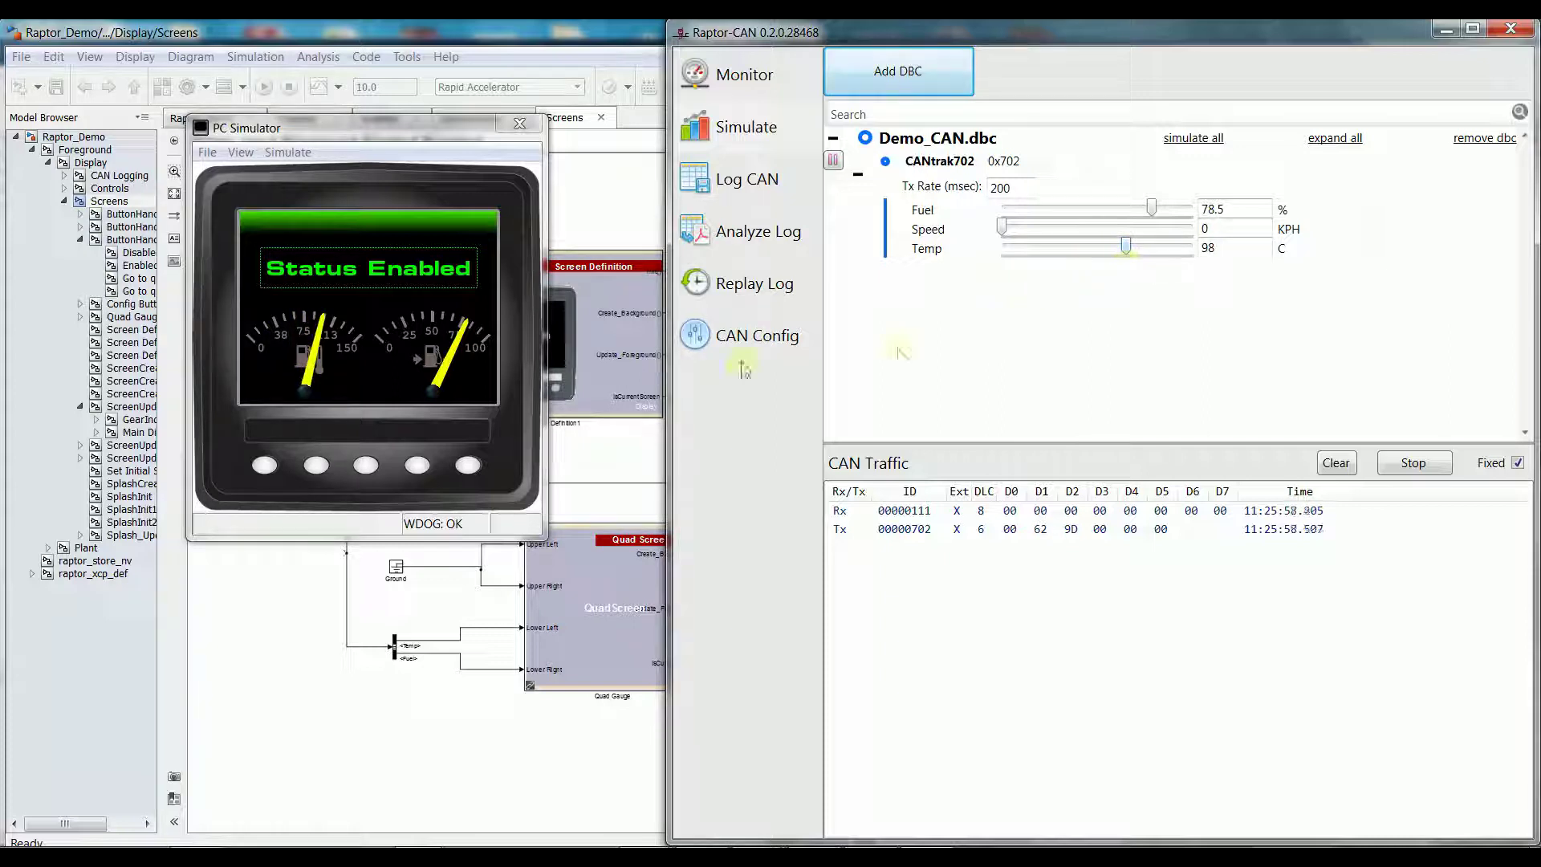
pyautogui.click(319, 465)
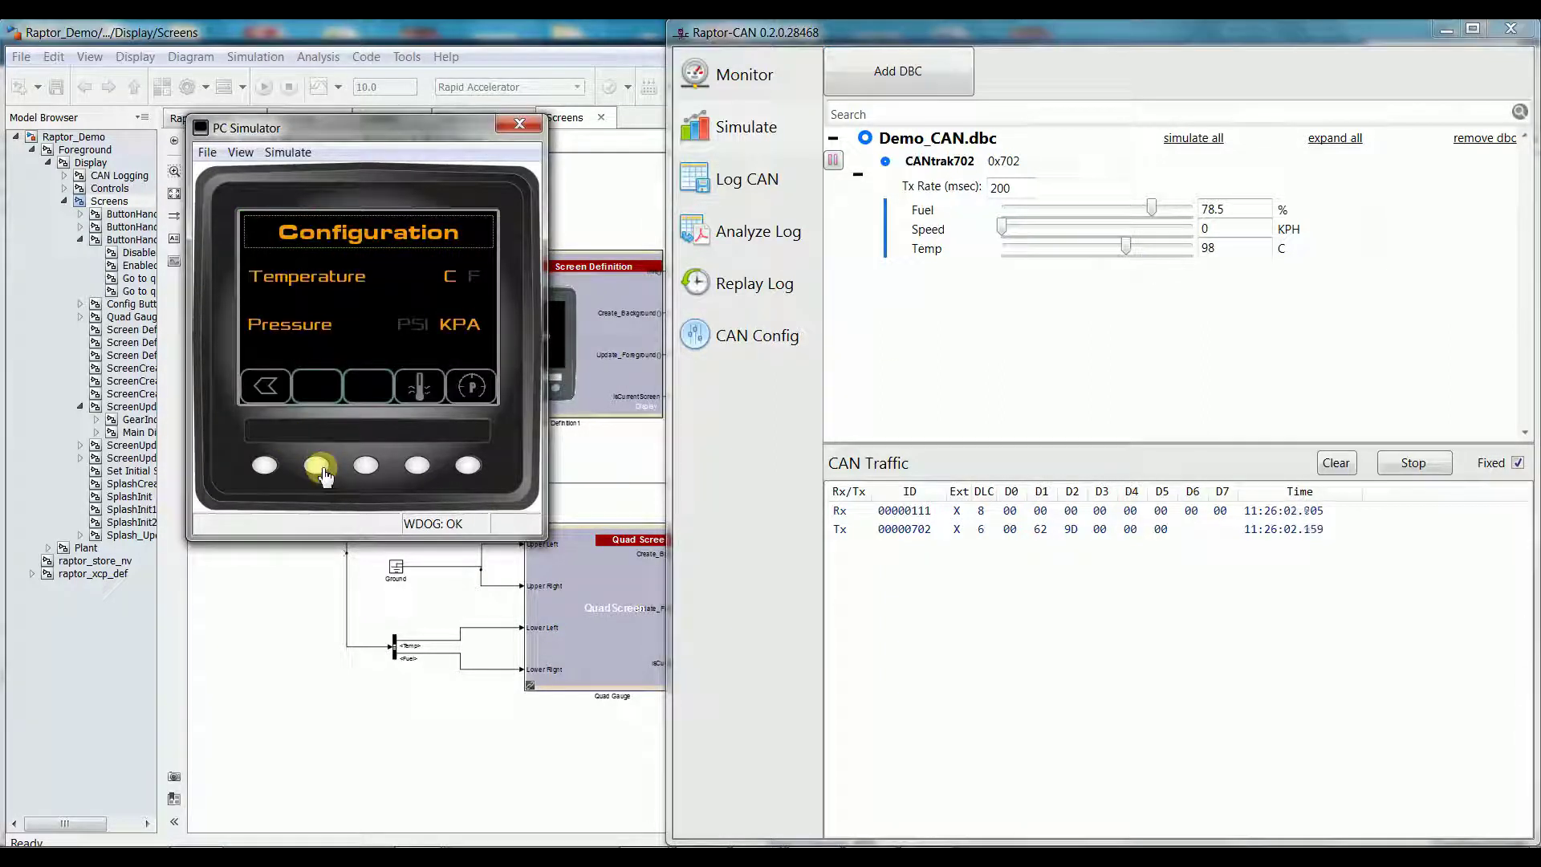